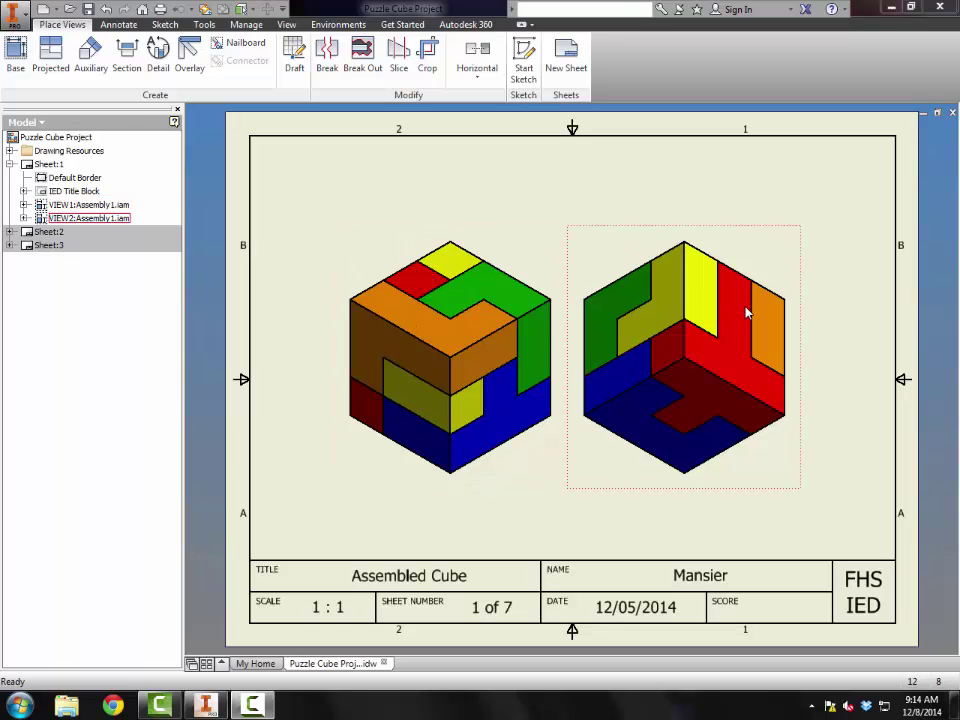
Display the Exploded Cube sheet, then the Multiview 1 sheet
double_click(48, 231)
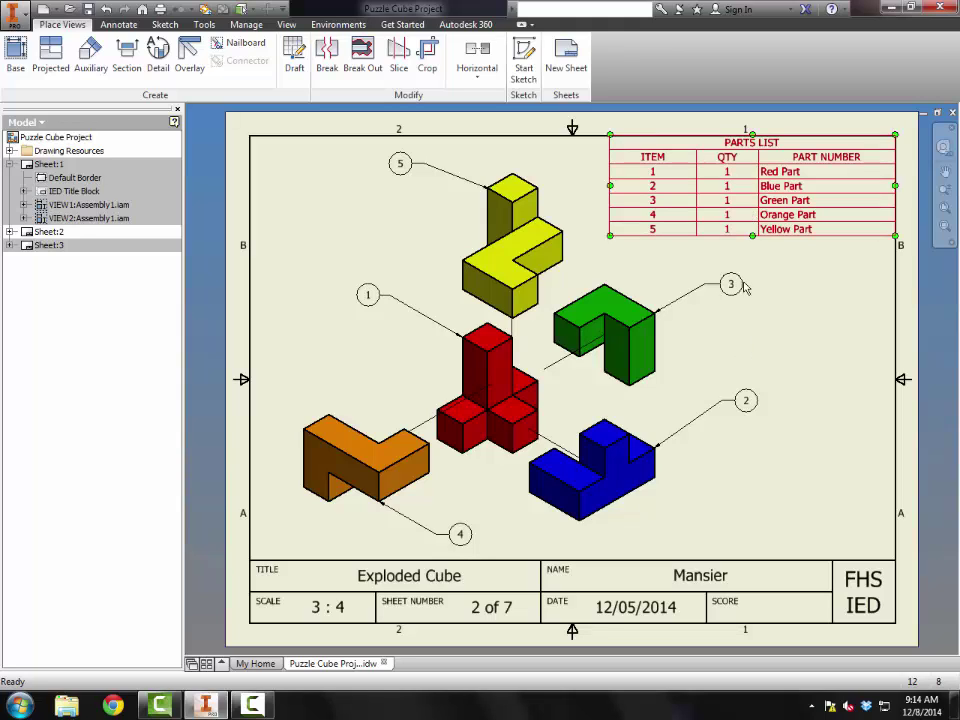
double_click(51, 249)
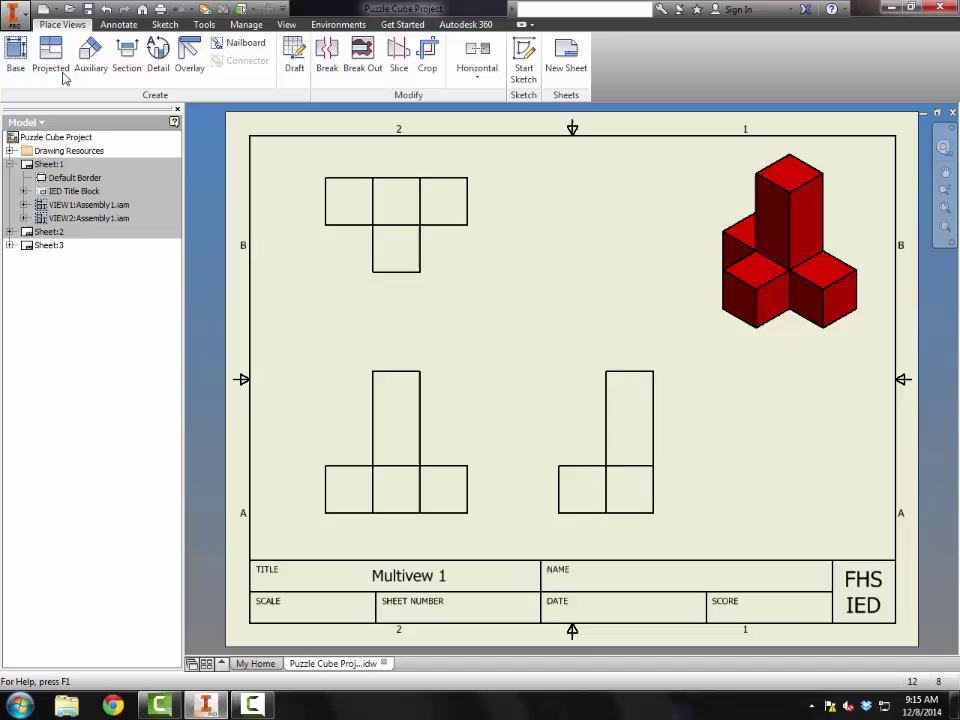
Create blank Sheet:4 with the IED title block, leaving the title value empty
click(567, 55)
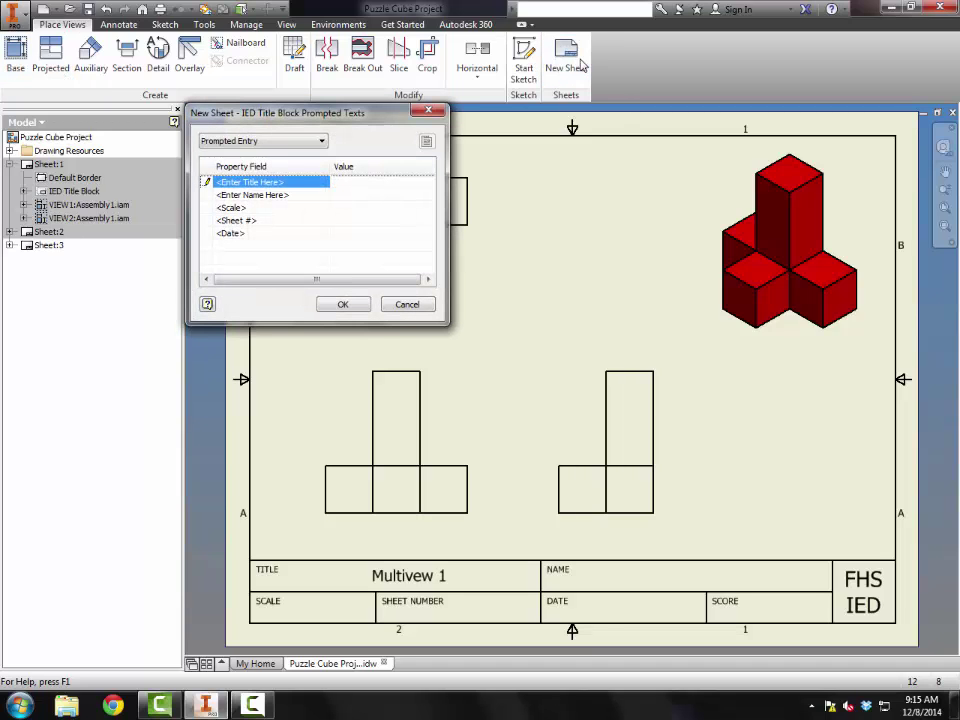
click(364, 181)
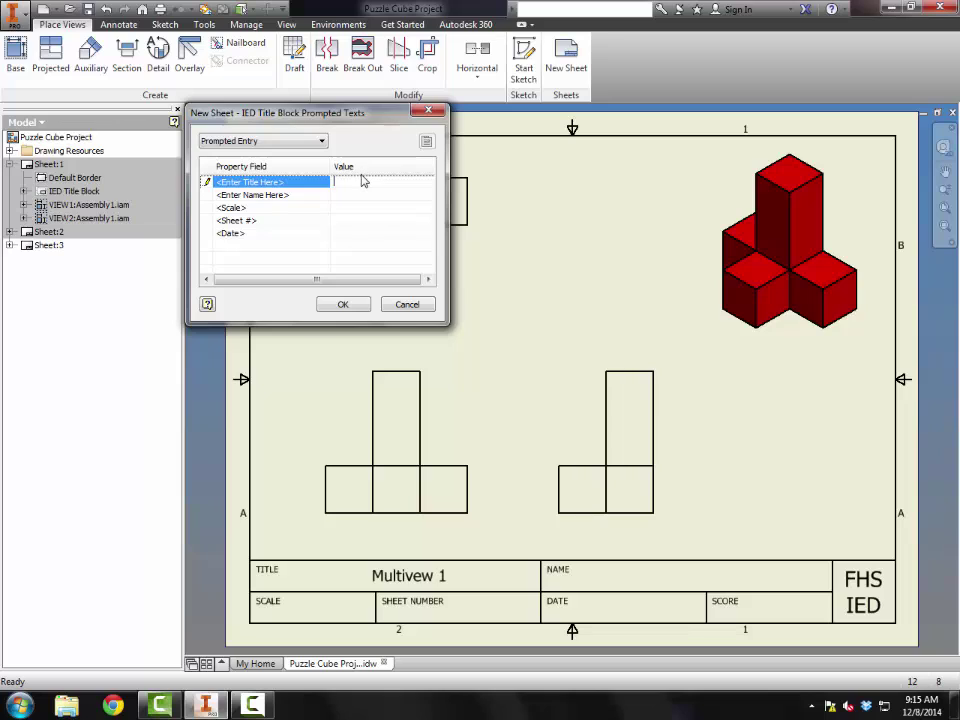
click(344, 304)
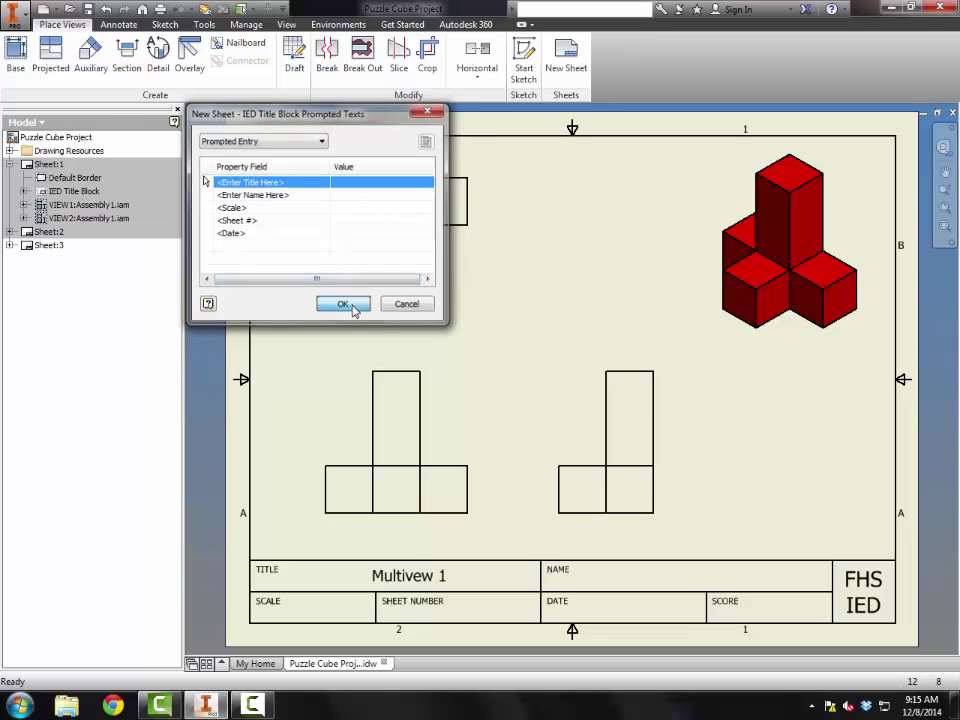
Start a base view from Blue Part.ipt and move the Drawing View dialog aside
click(16, 55)
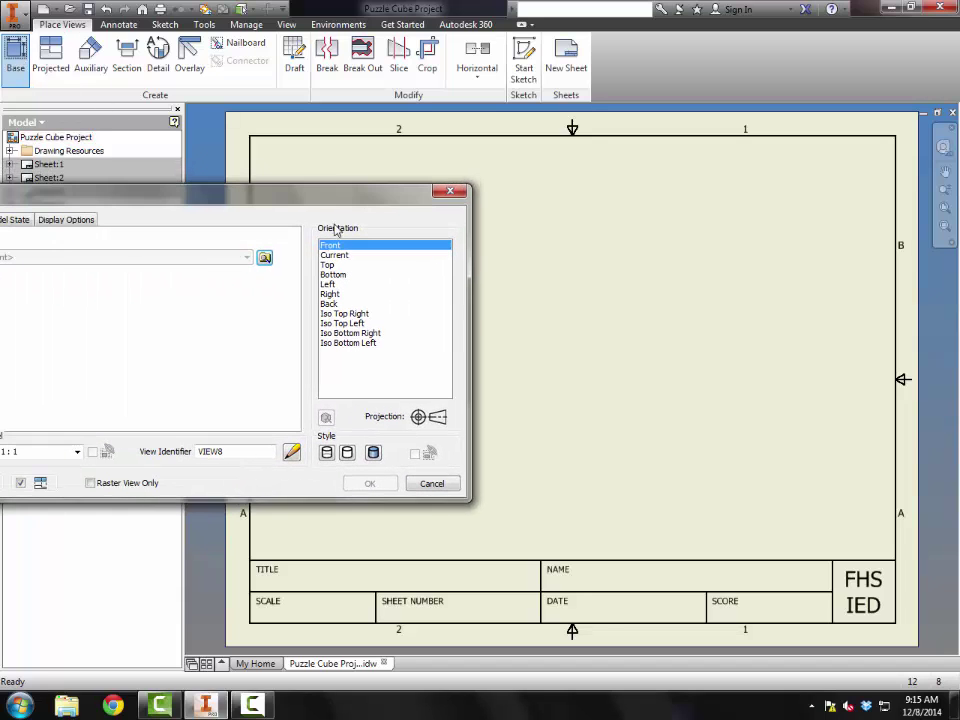
click(265, 259)
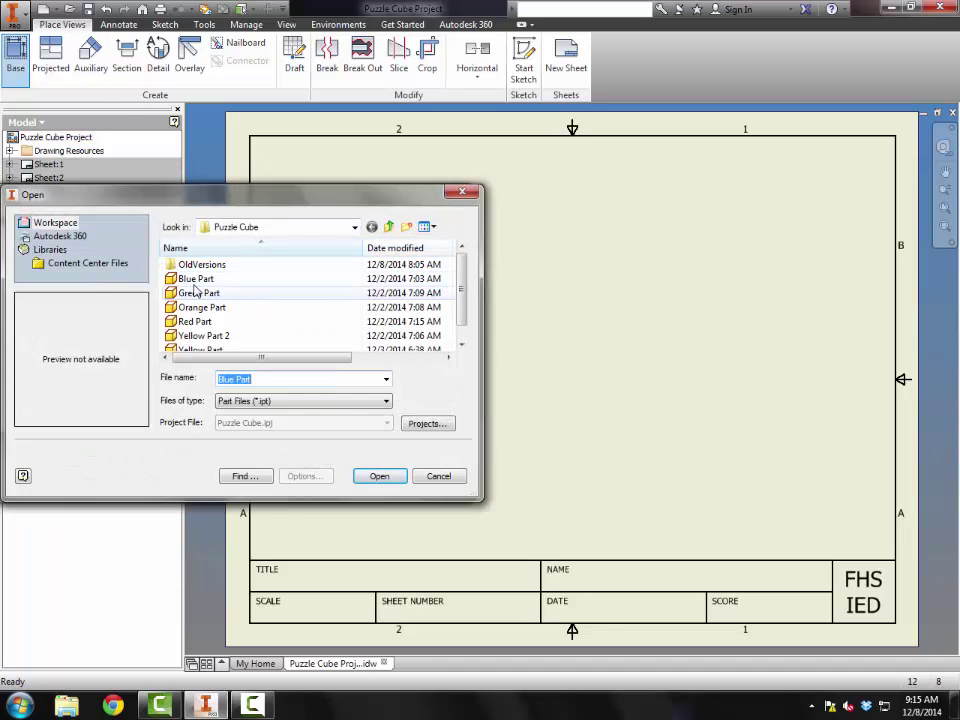
click(195, 281)
click(379, 476)
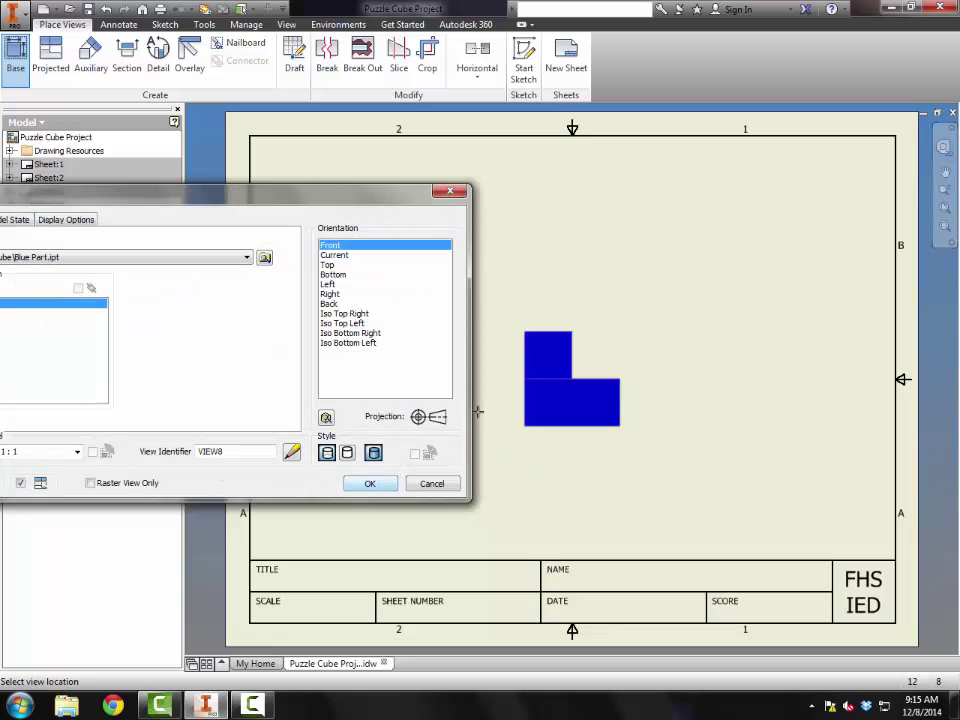
drag(351, 202, 125, 209)
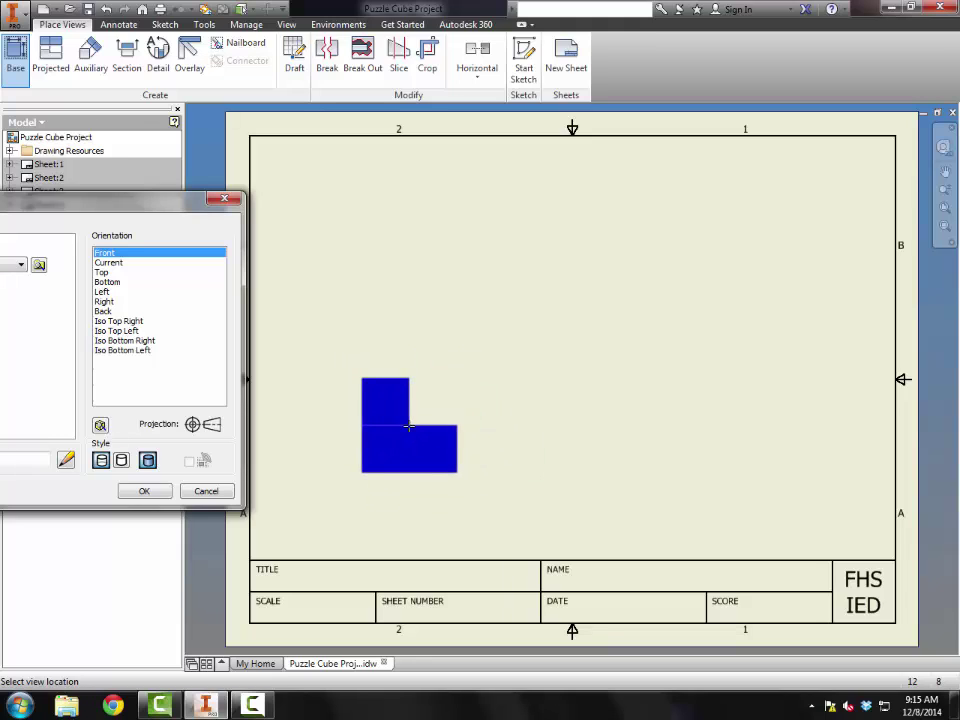
Preview the Current, Top, Bottom, Left, Right and Back orientations, ending on Back
click(109, 262)
click(107, 273)
click(109, 283)
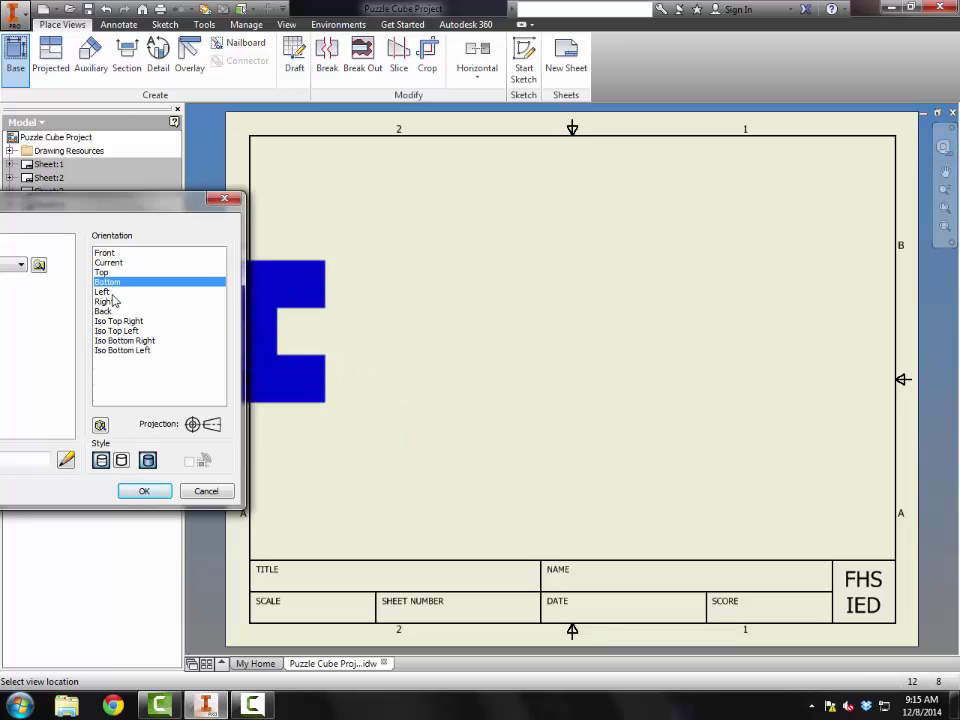
click(111, 292)
click(104, 301)
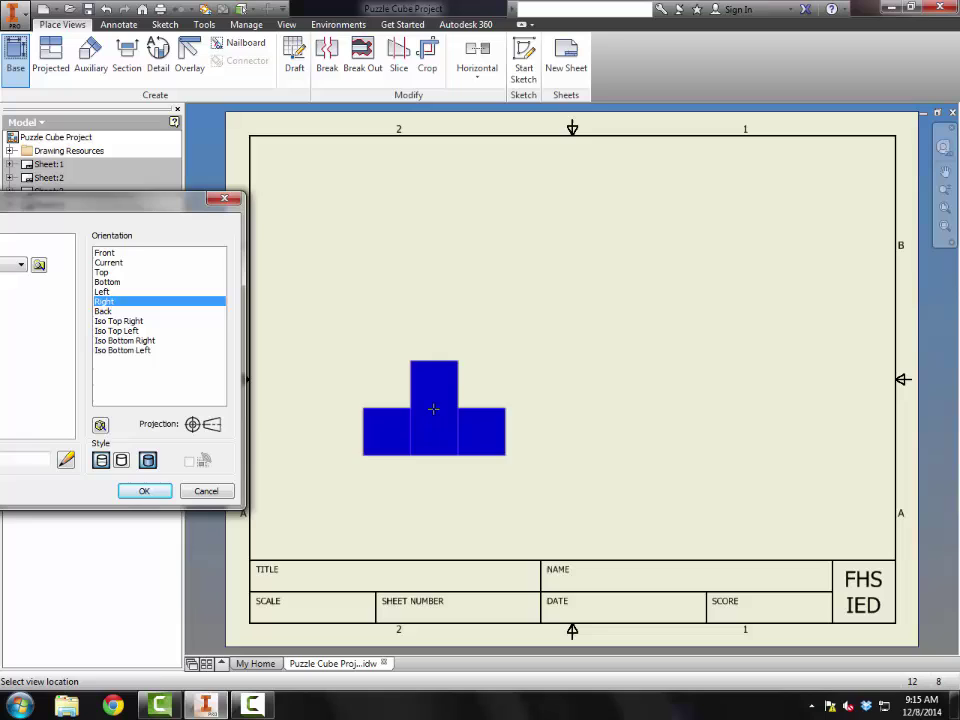
click(104, 311)
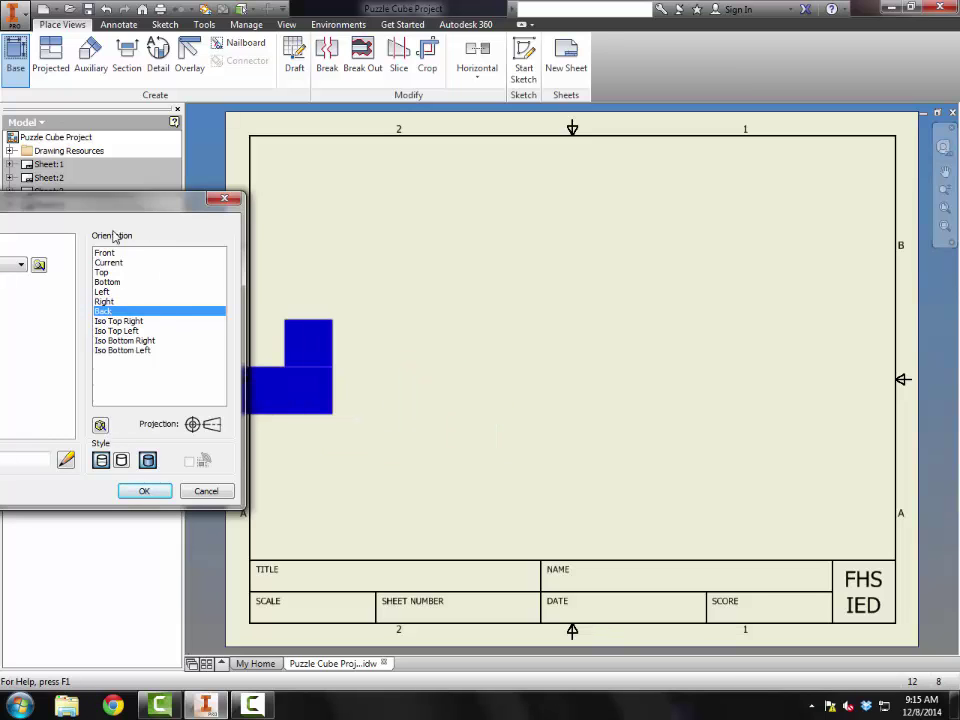
Define a custom view orientation facing the ViewCube RIGHT face, showing the T-shaped profile
click(100, 425)
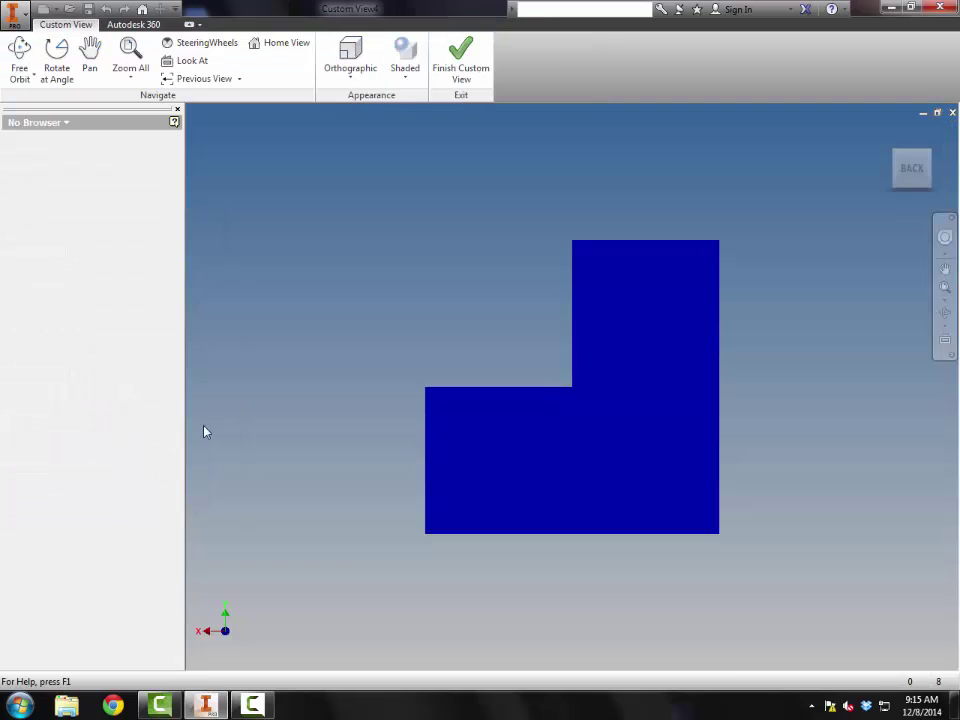
click(889, 133)
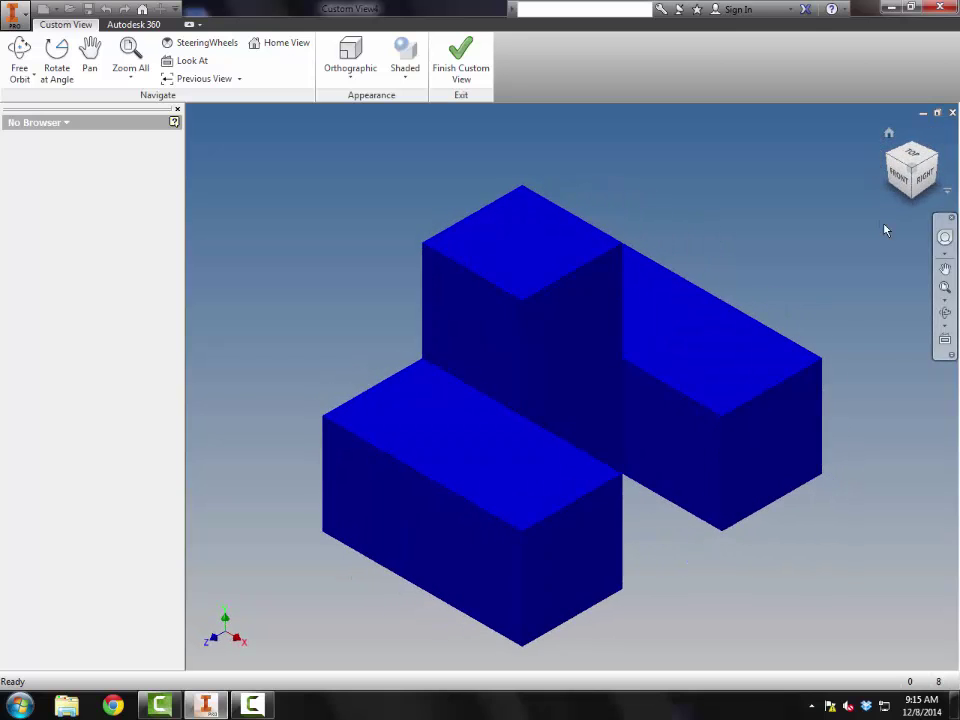
click(924, 174)
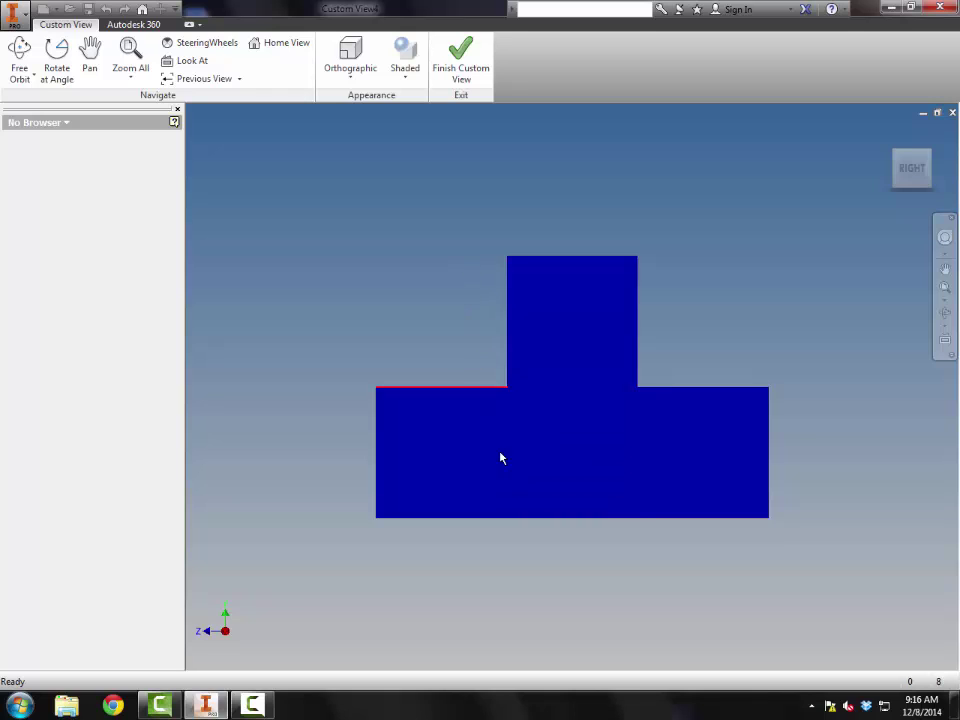
click(457, 60)
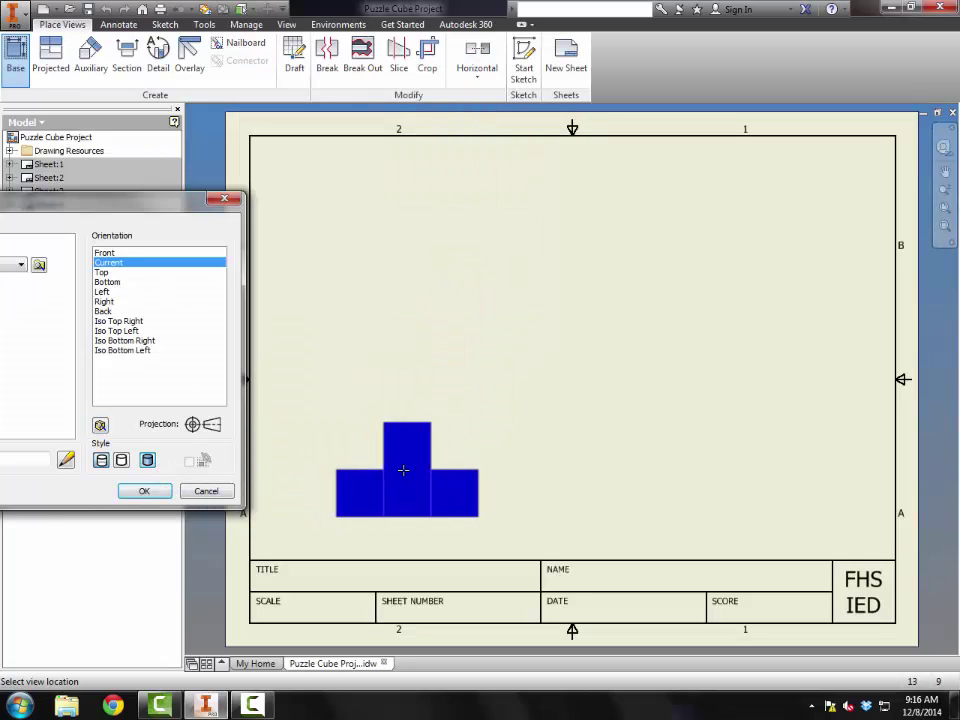
Place the base view lower left with projected top, right-side and isometric views
click(403, 467)
click(418, 236)
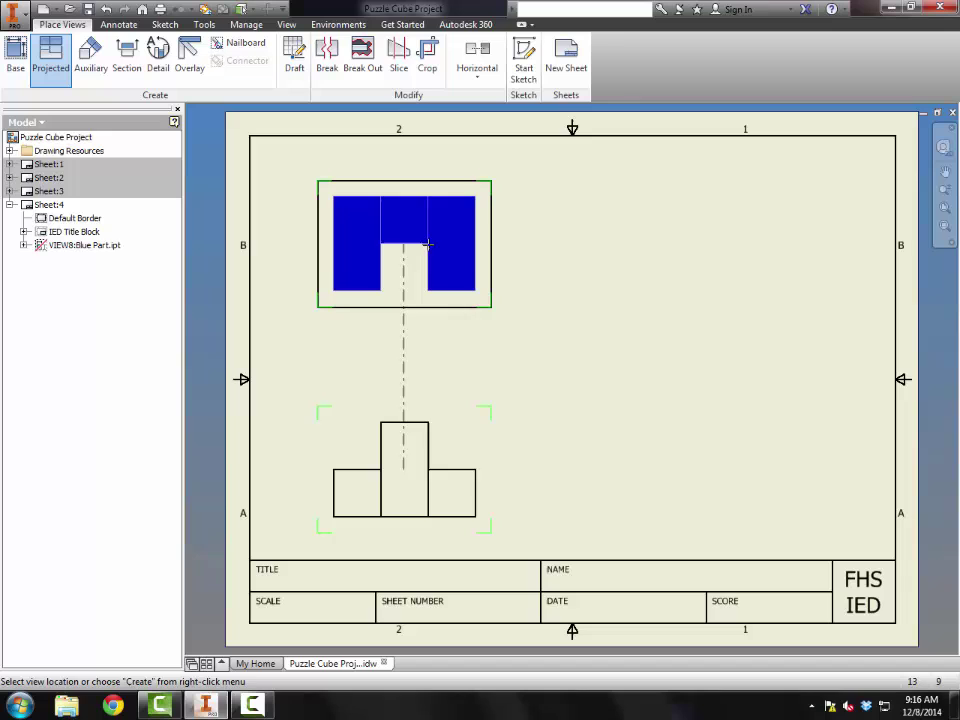
click(703, 462)
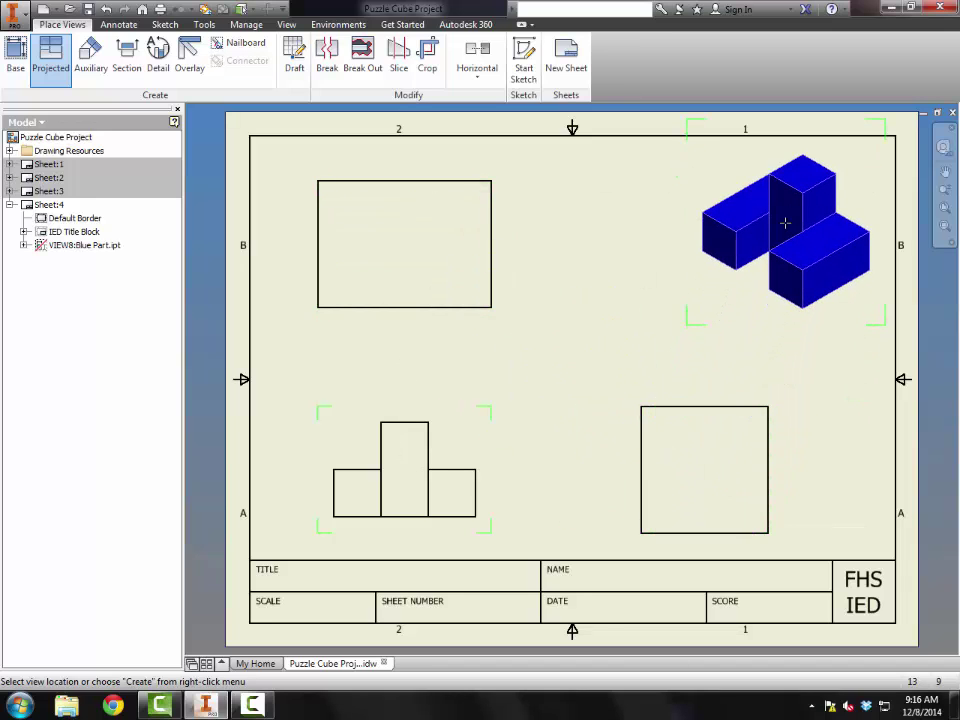
click(786, 222)
right_click(648, 240)
click(706, 239)
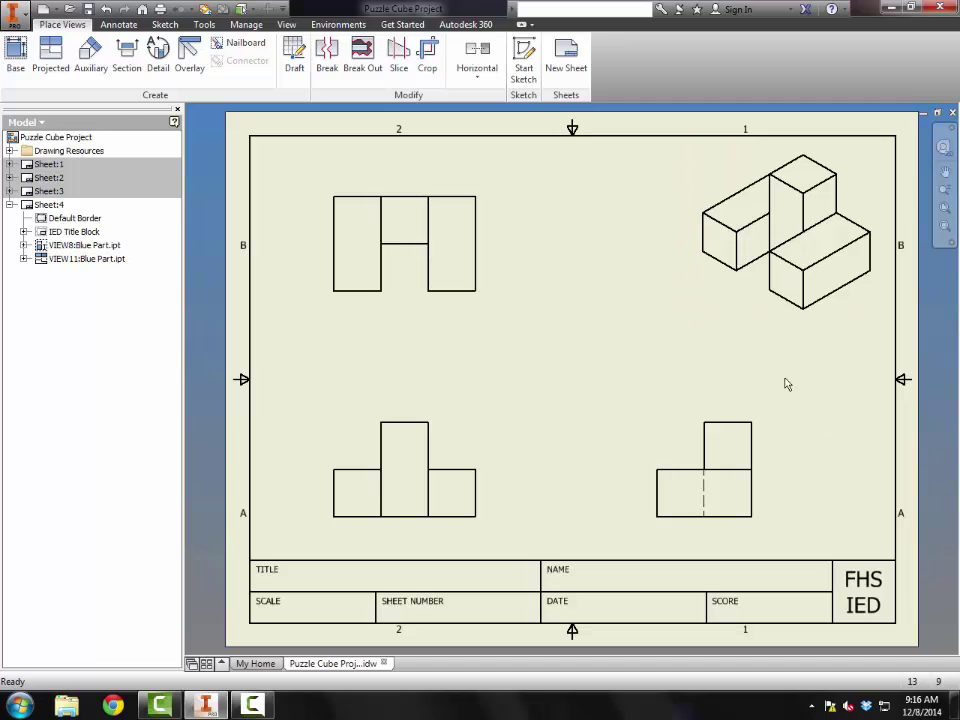
Change the isometric view's style to Shaded
right_click(739, 326)
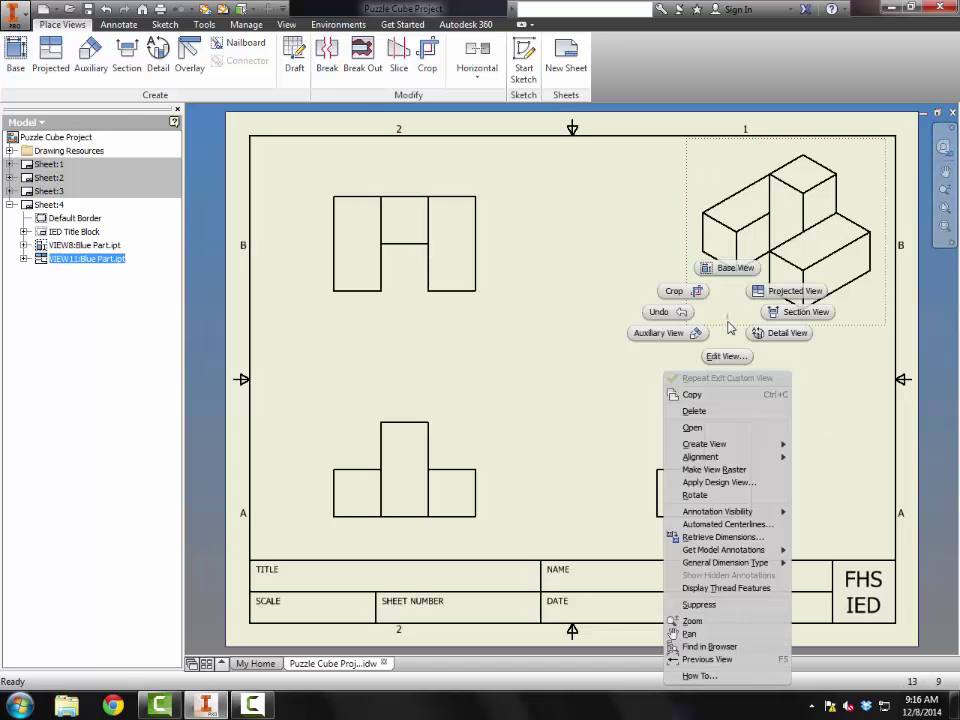
click(726, 356)
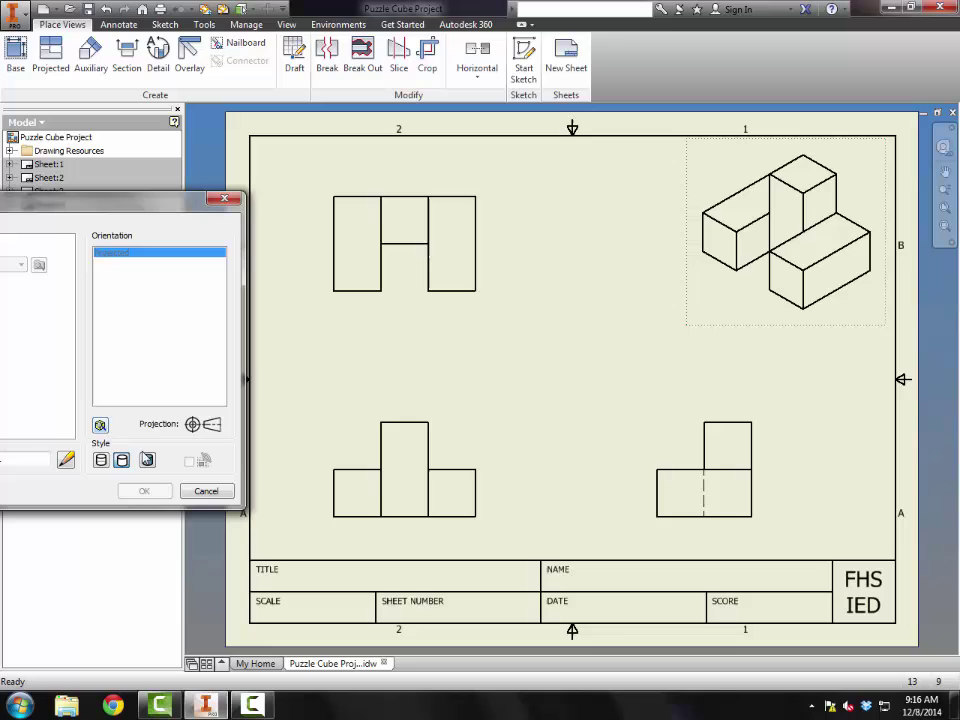
click(147, 460)
click(146, 491)
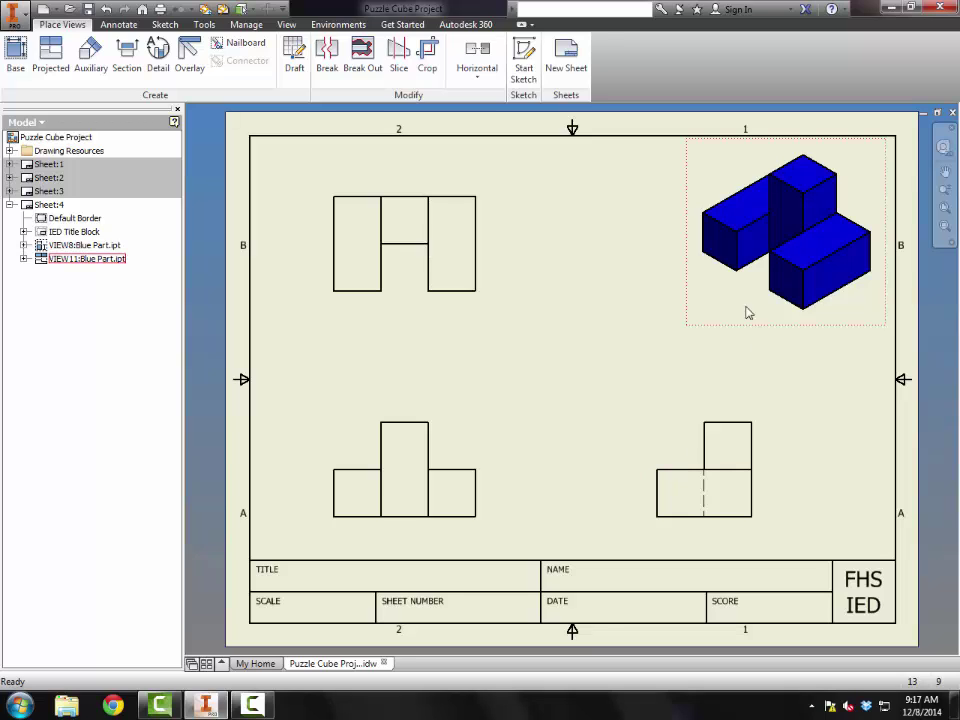
Add the 2.25 overall width dimension above the front view
click(119, 24)
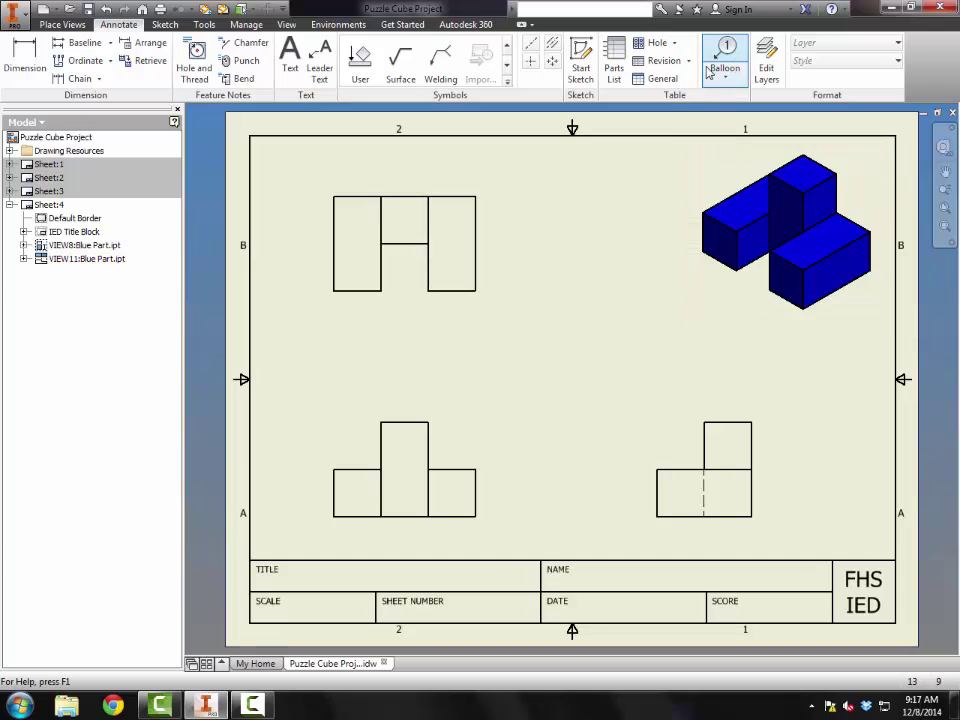
click(30, 60)
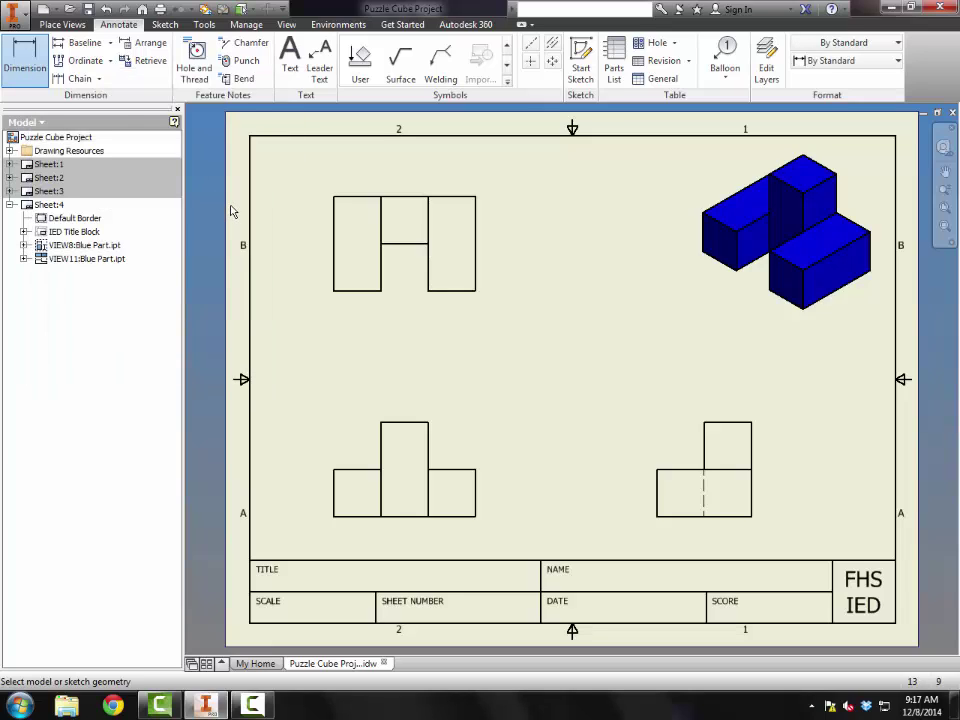
click(334, 484)
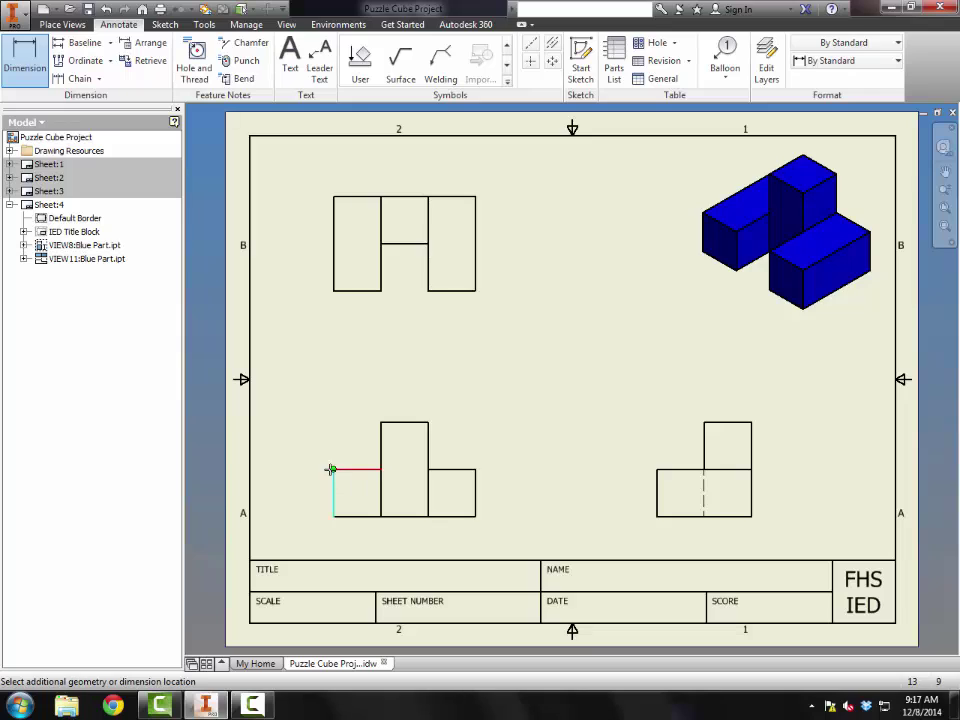
click(475, 480)
click(462, 361)
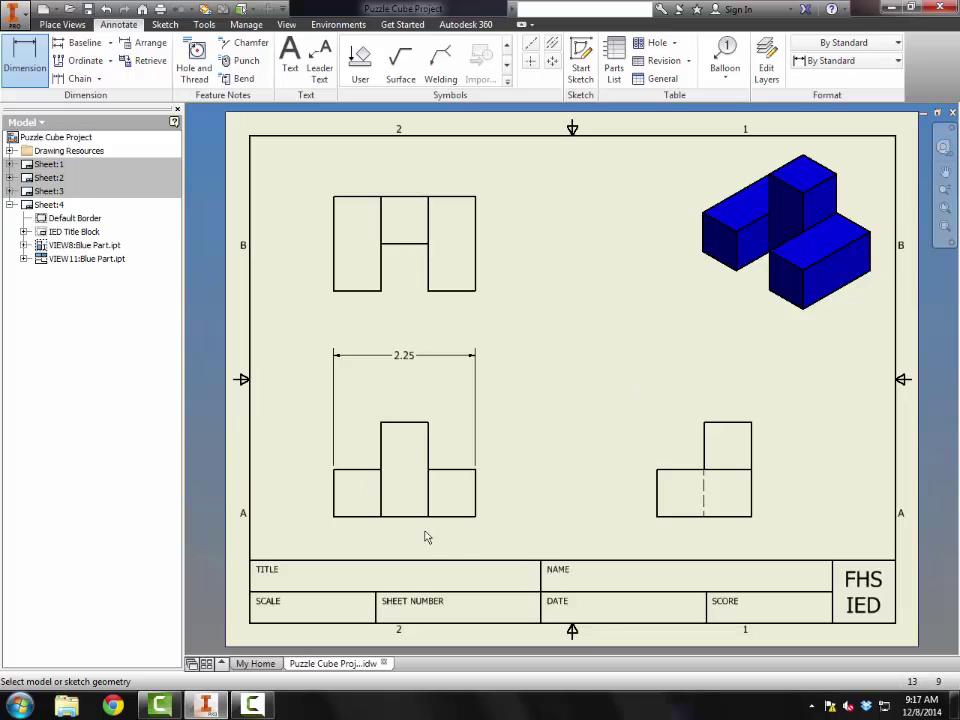
Add the front view's 1.50 height and the side view's 1.50 width dimensions
click(420, 423)
click(477, 505)
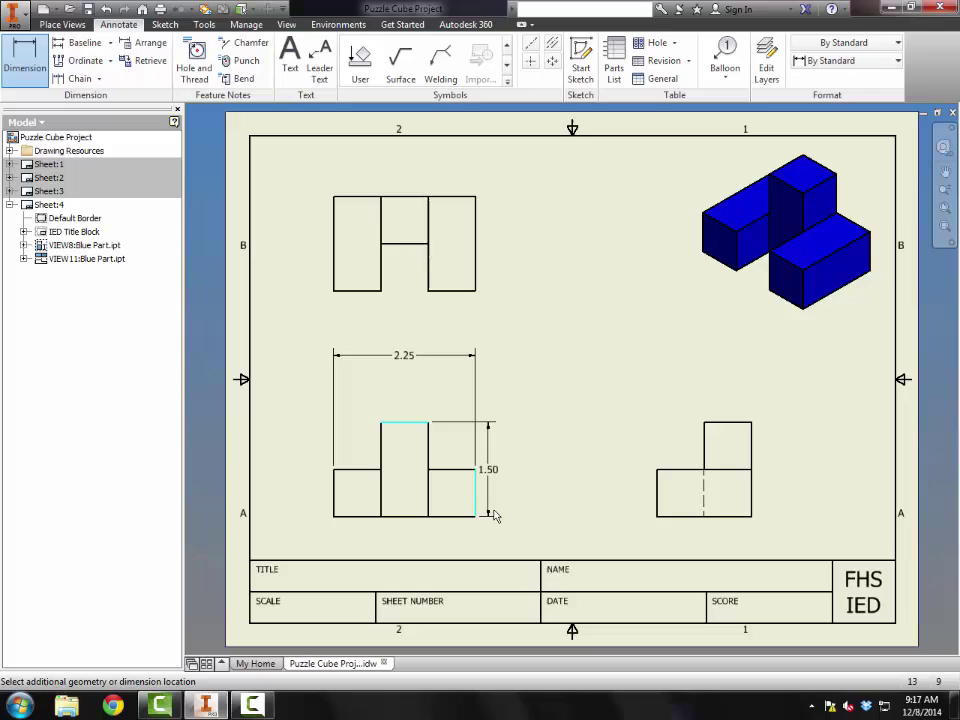
click(530, 510)
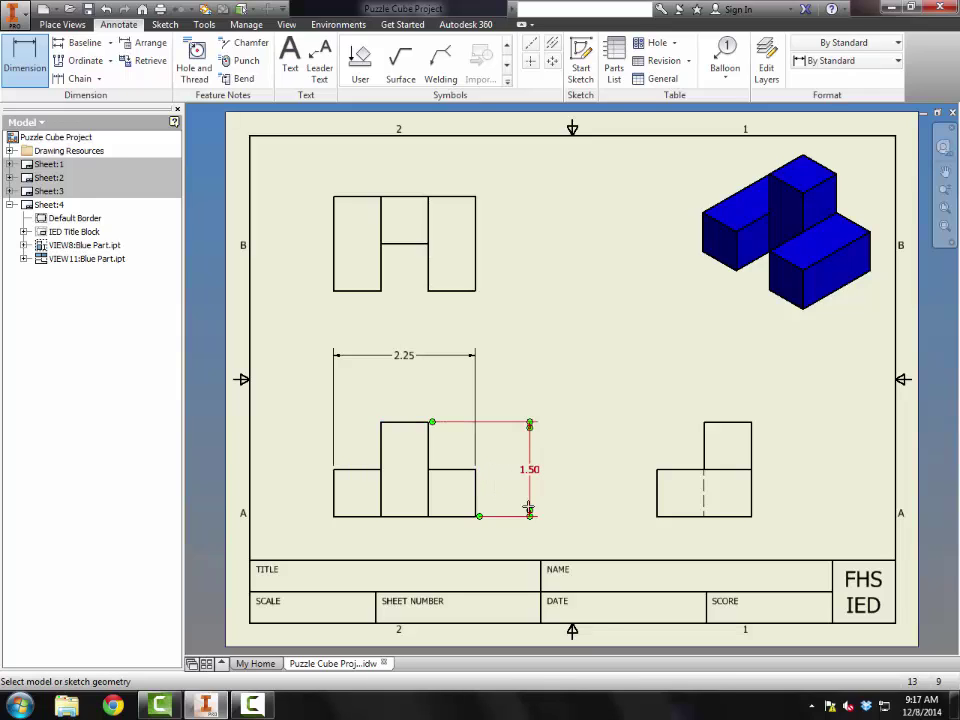
click(658, 491)
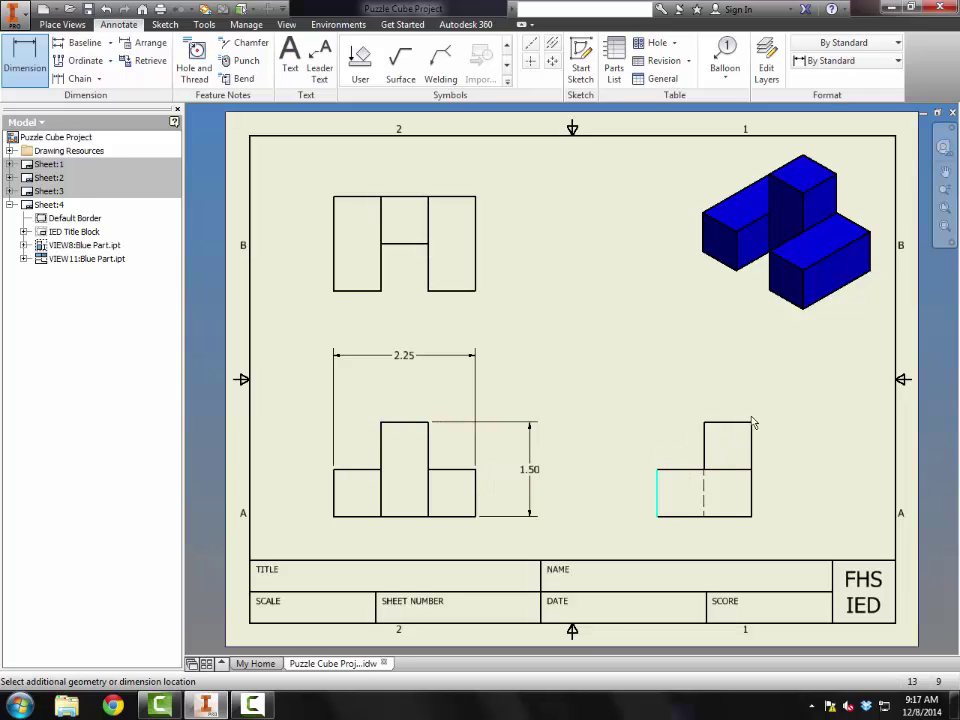
click(751, 430)
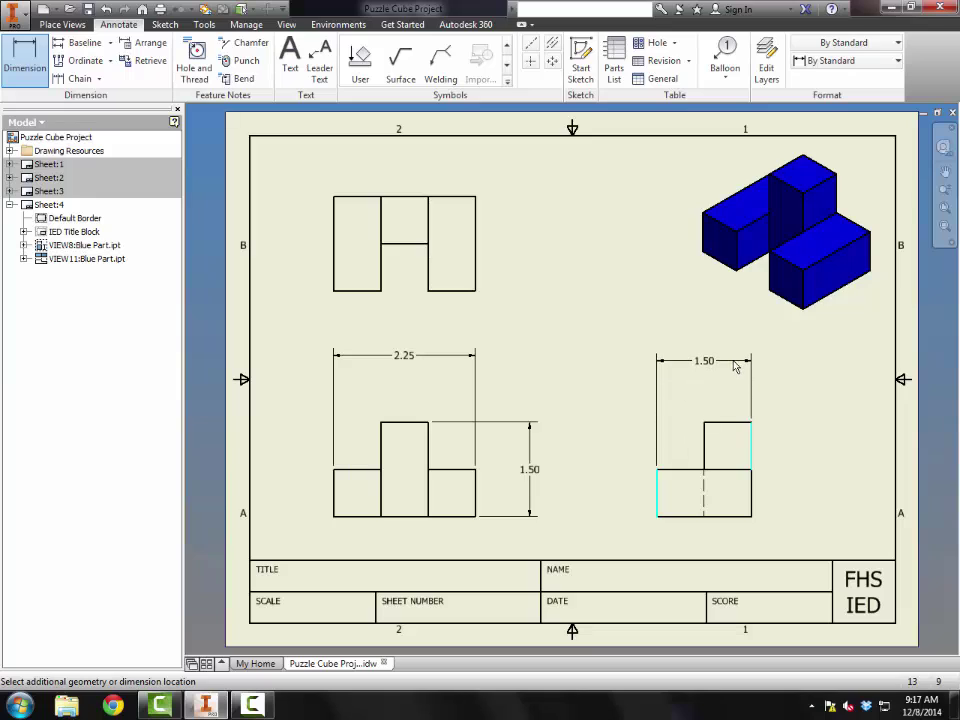
click(736, 356)
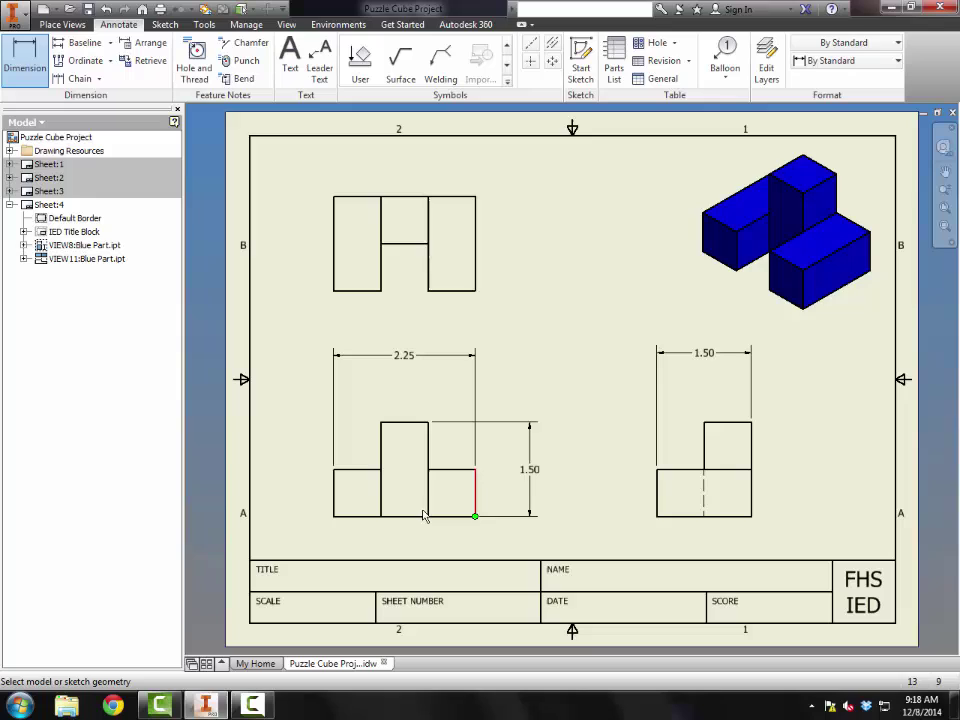
Dimension the front view with 1.50 and .75 widths and the right block's .75 height
click(337, 470)
click(429, 440)
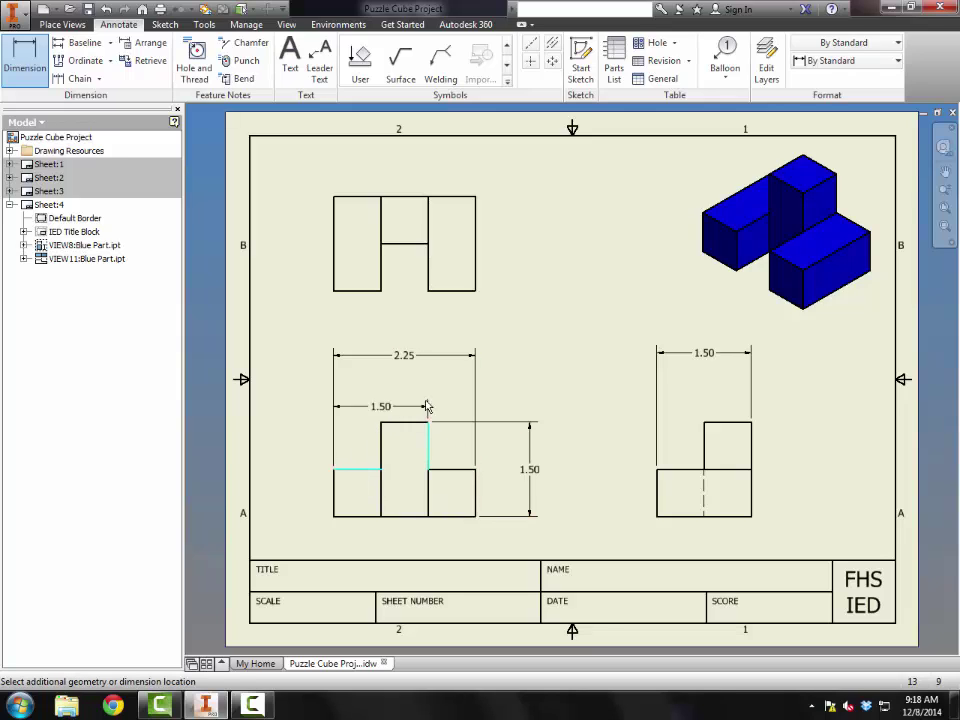
click(420, 369)
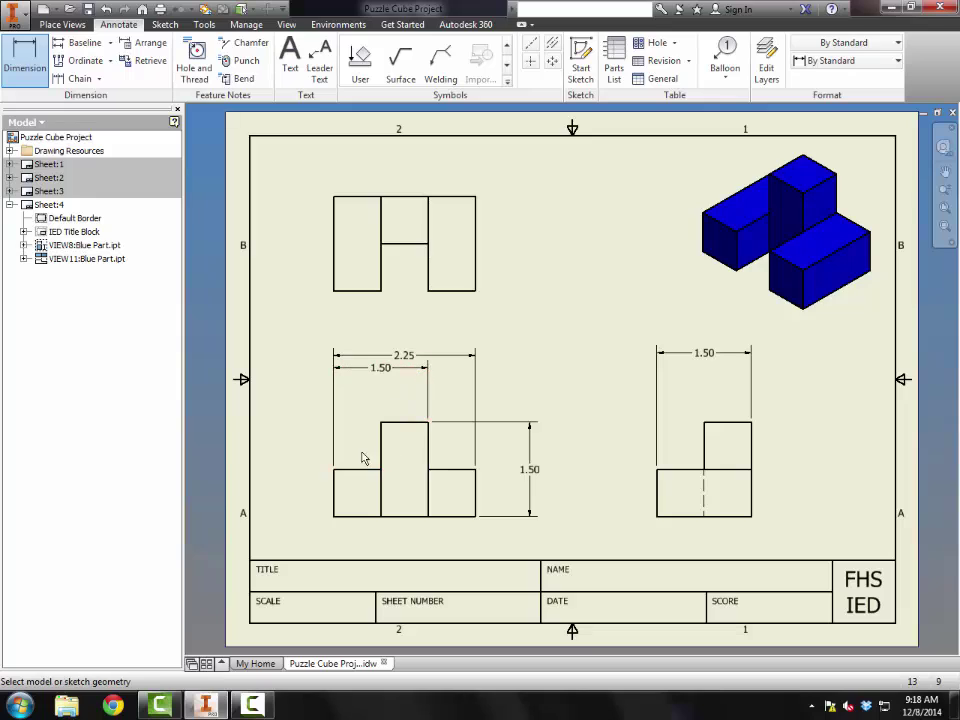
click(335, 480)
click(392, 423)
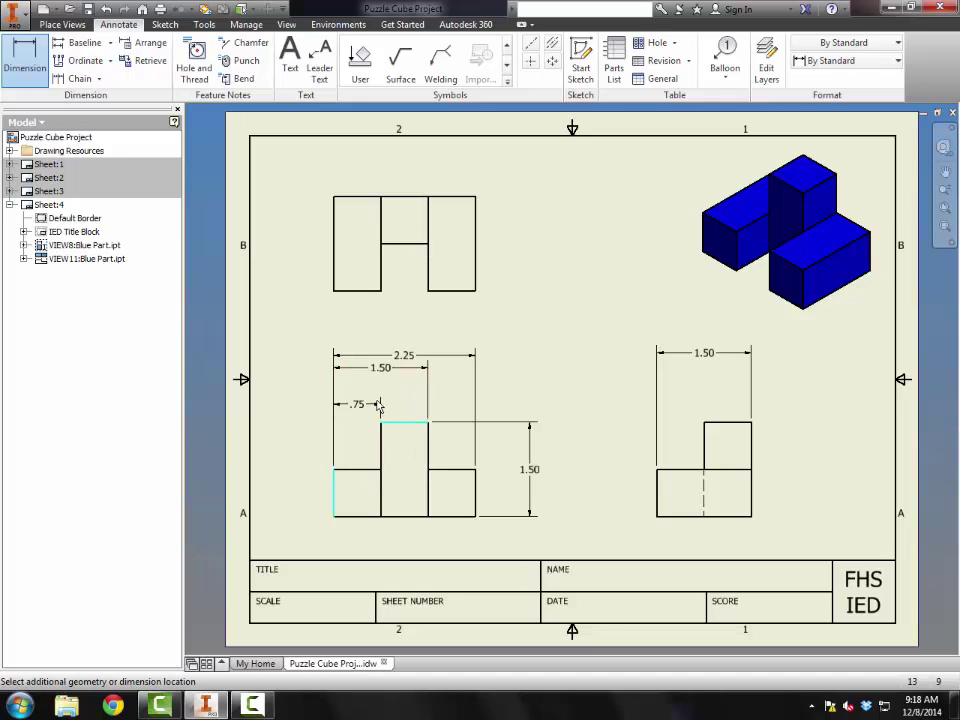
click(375, 384)
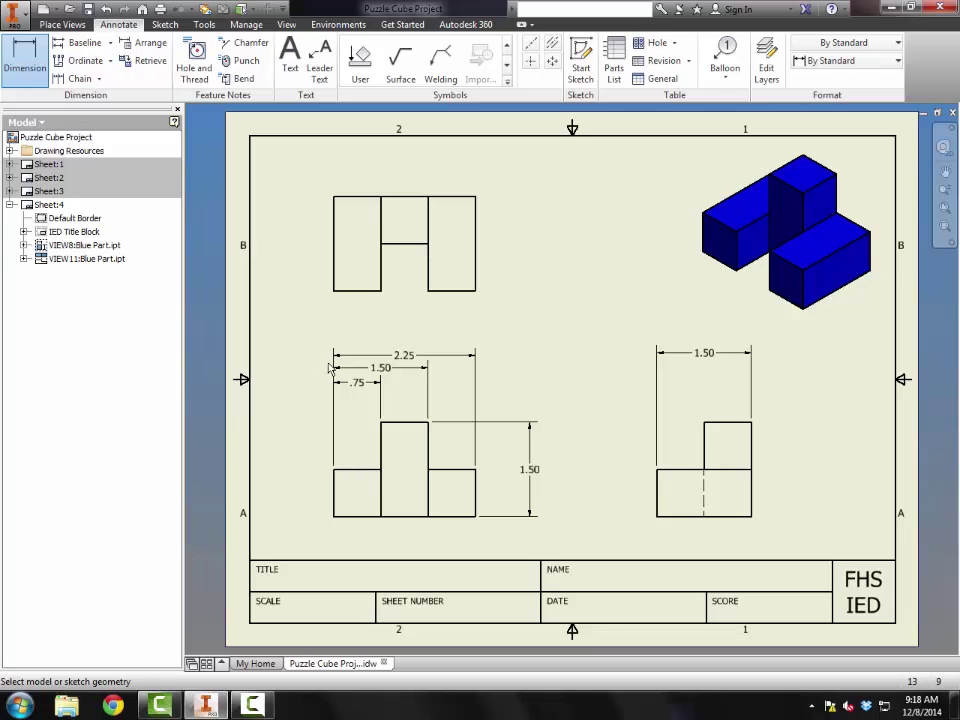
click(476, 489)
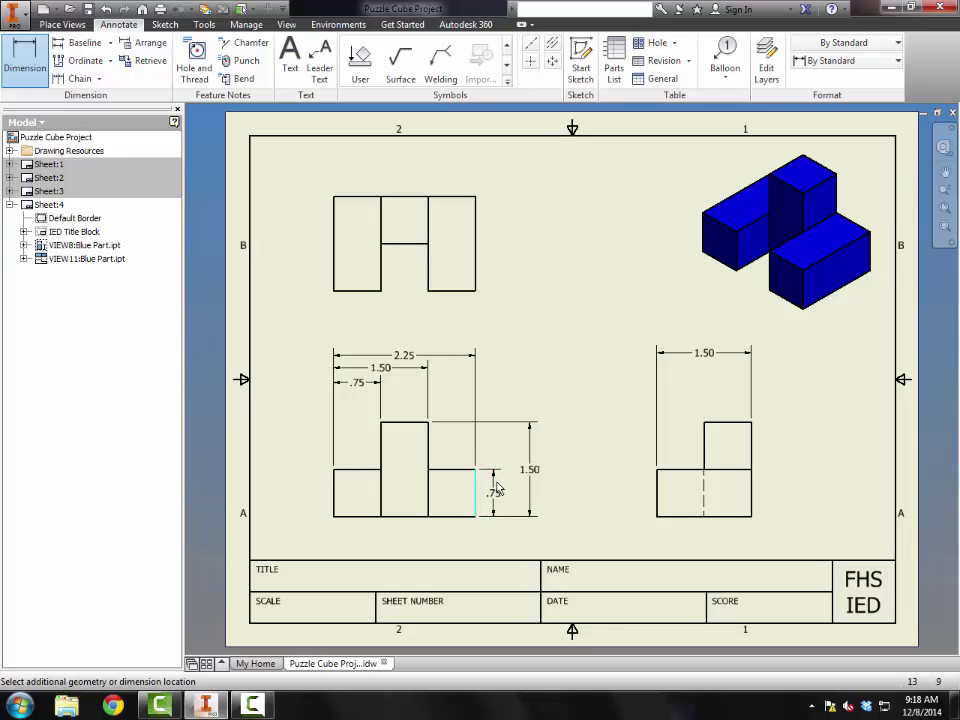
click(515, 490)
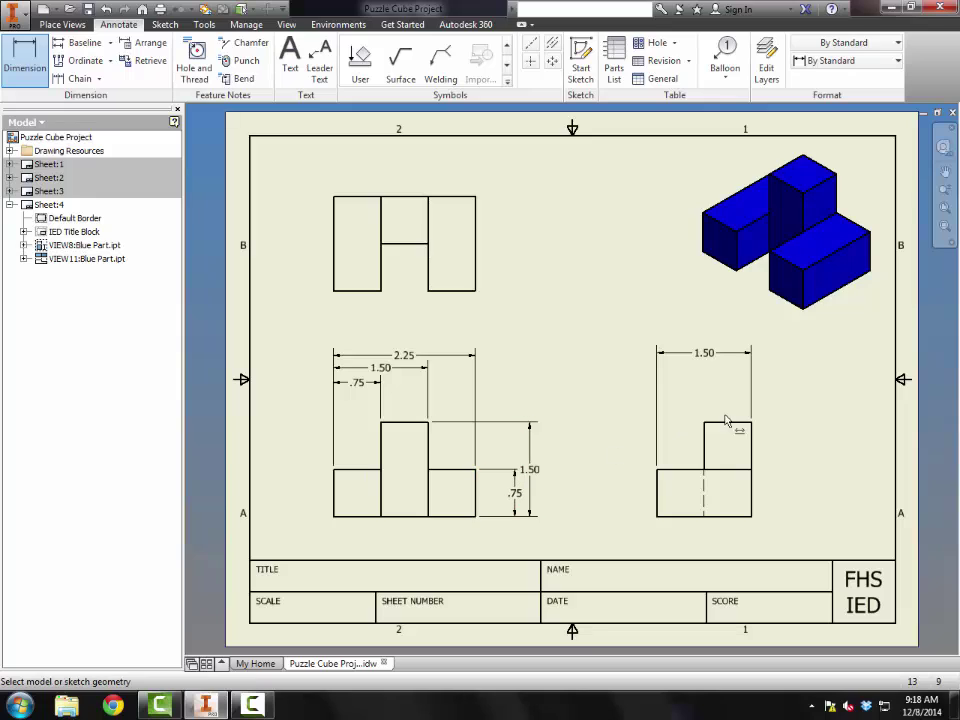
click(724, 422)
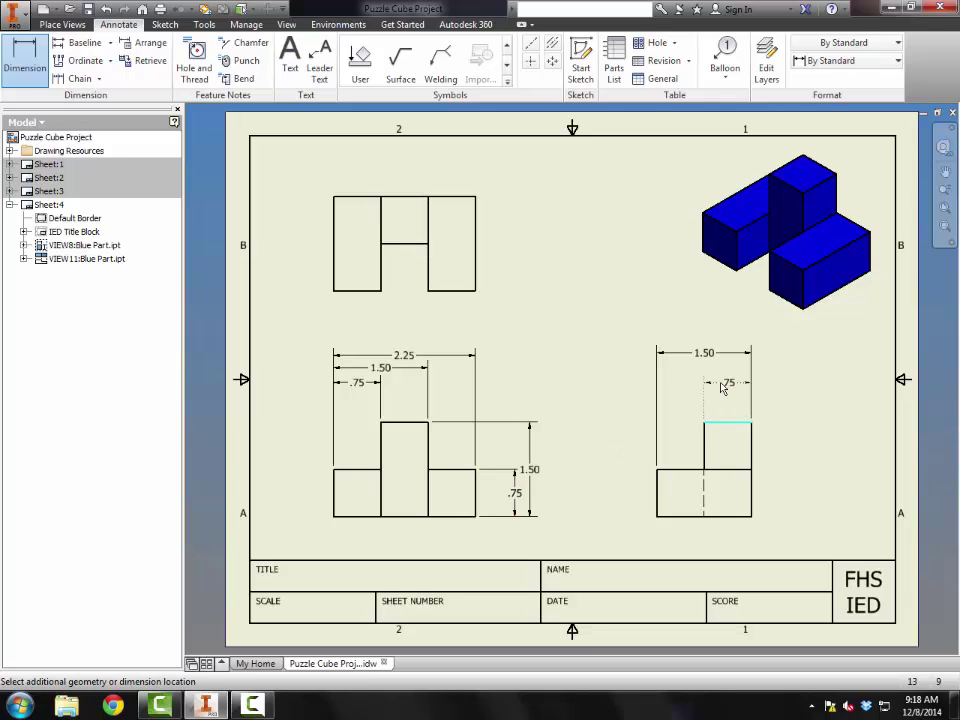
Place the .75 upper-block width above the side view, then select and deselect the 1.50 dimension
click(723, 373)
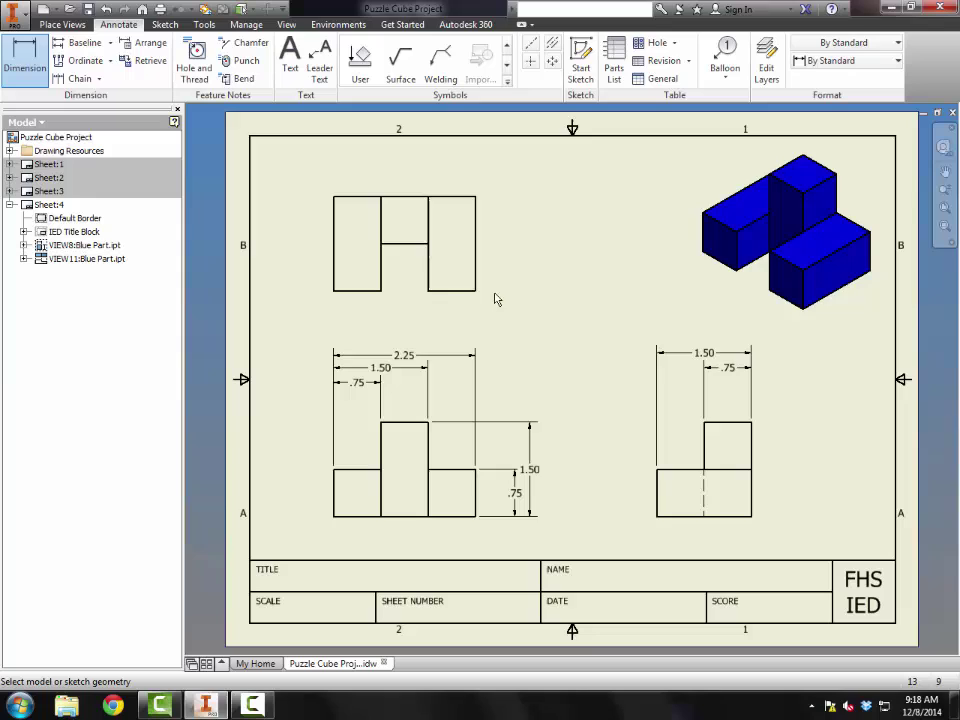
click(530, 470)
click(660, 419)
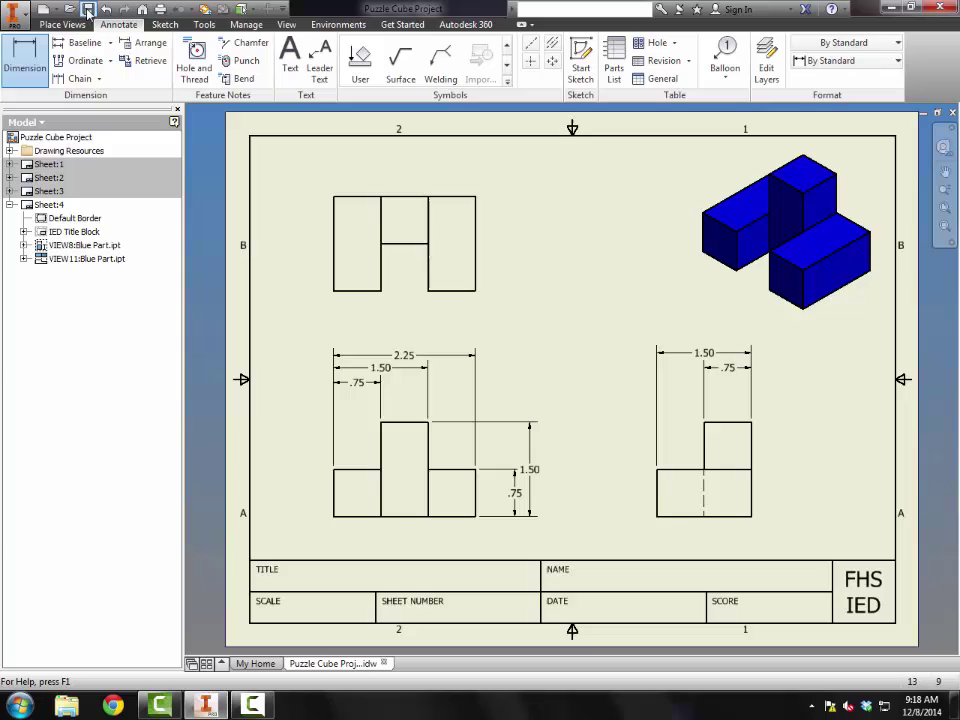
End dimensioning and start a Save Copy As of the drawing
key(Escape)
click(10, 12)
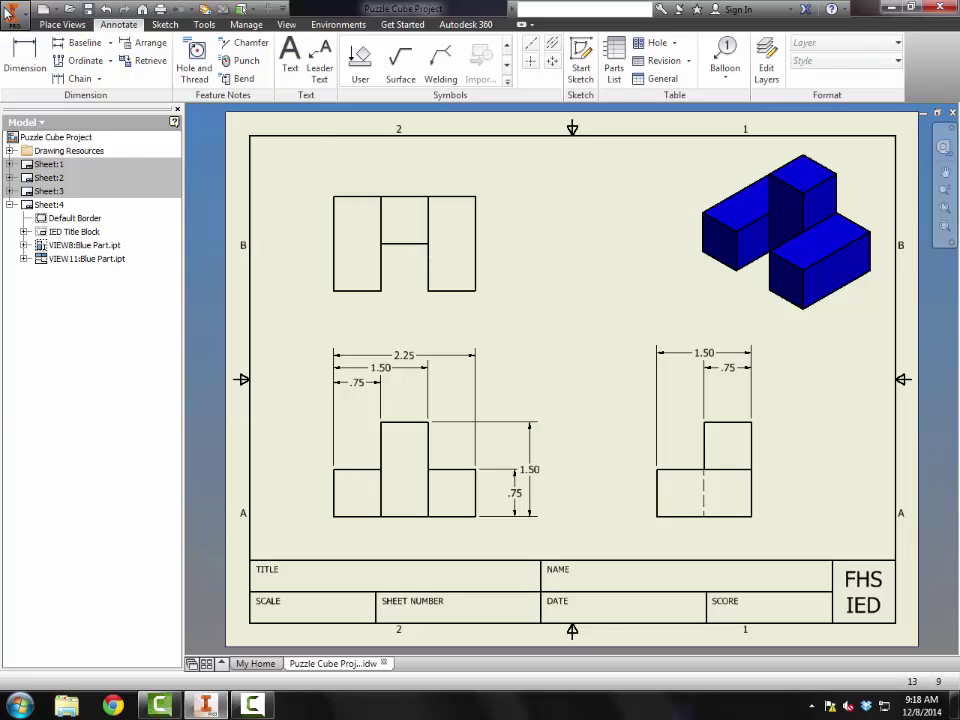
mouse_move(49, 165)
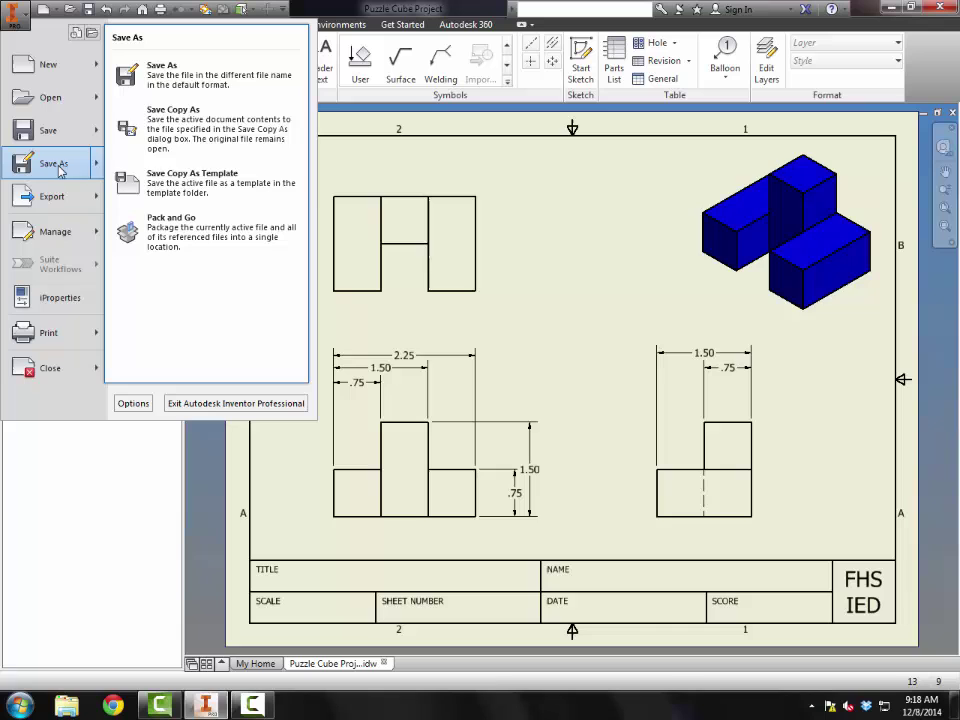
click(184, 121)
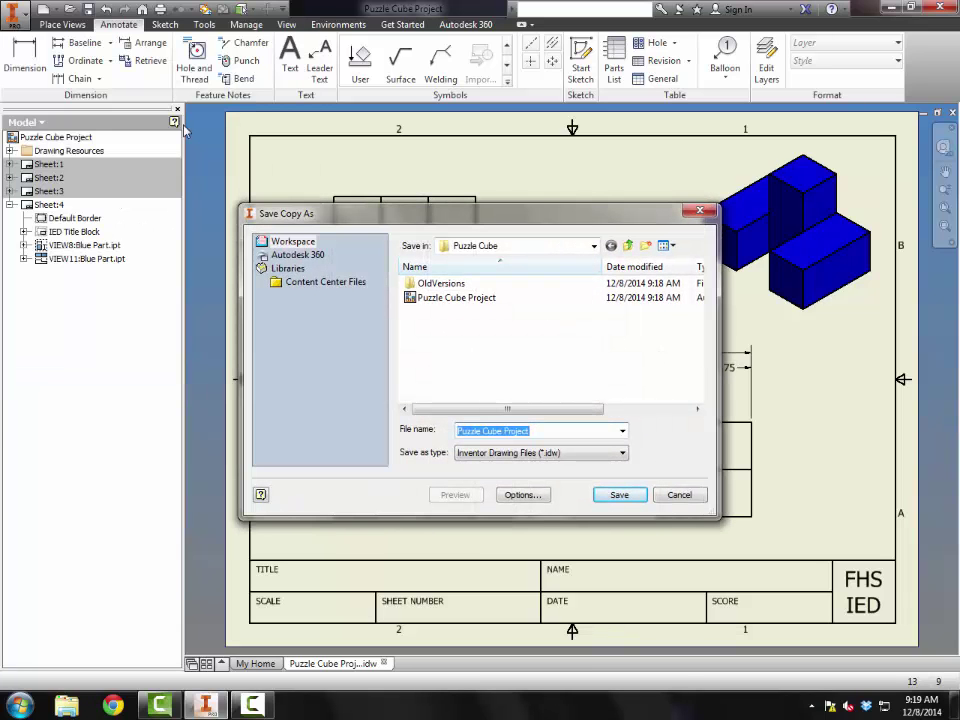
Set the output type to PDF Files with the All sheets export option
click(508, 456)
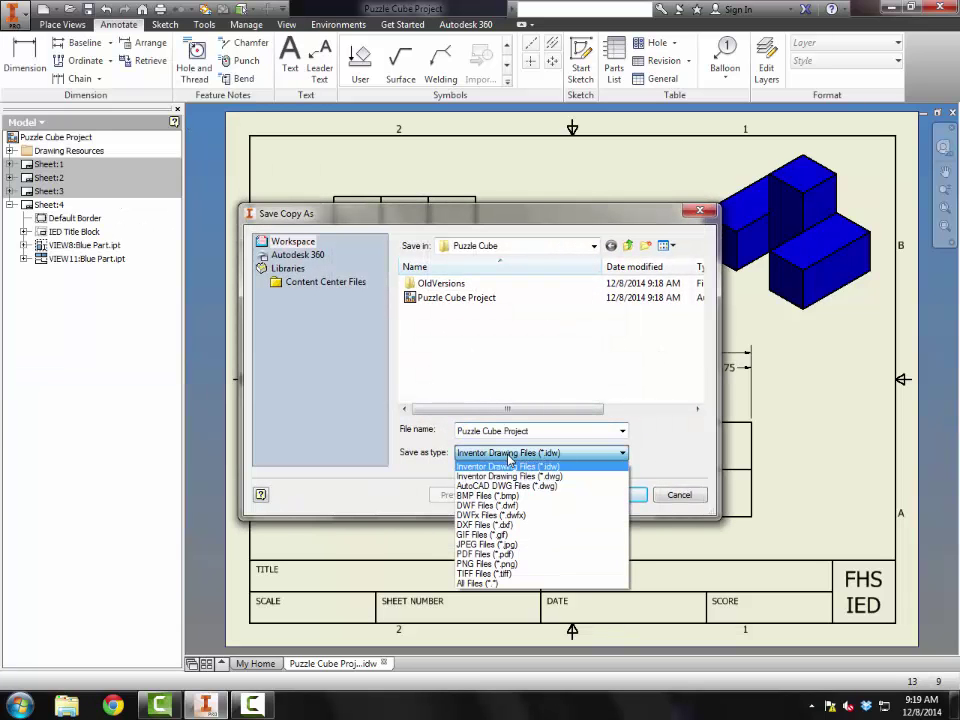
click(486, 553)
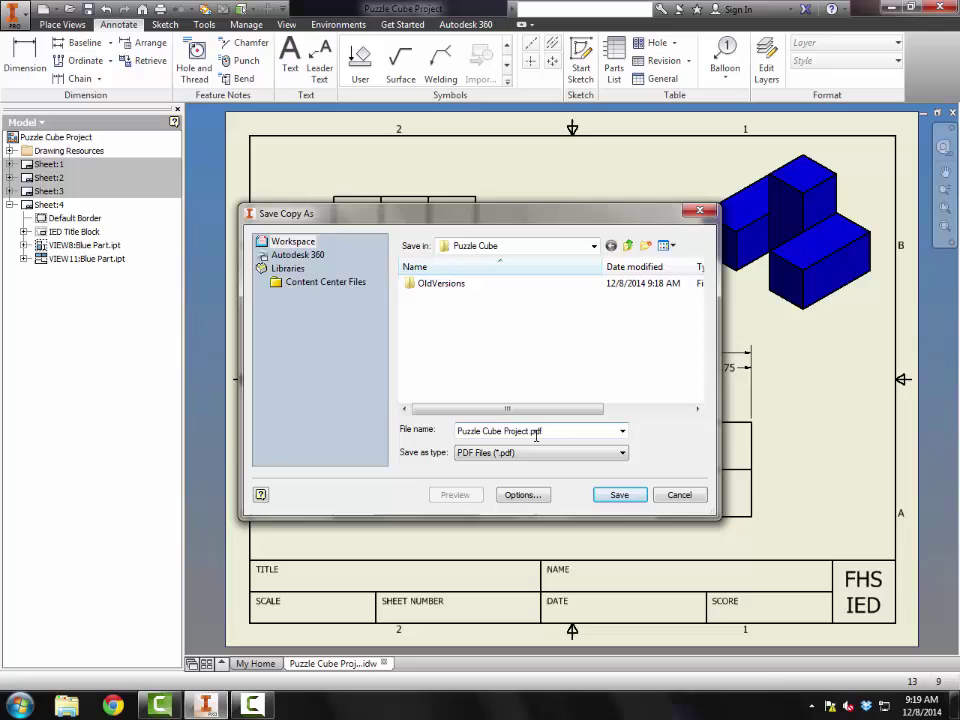
click(522, 495)
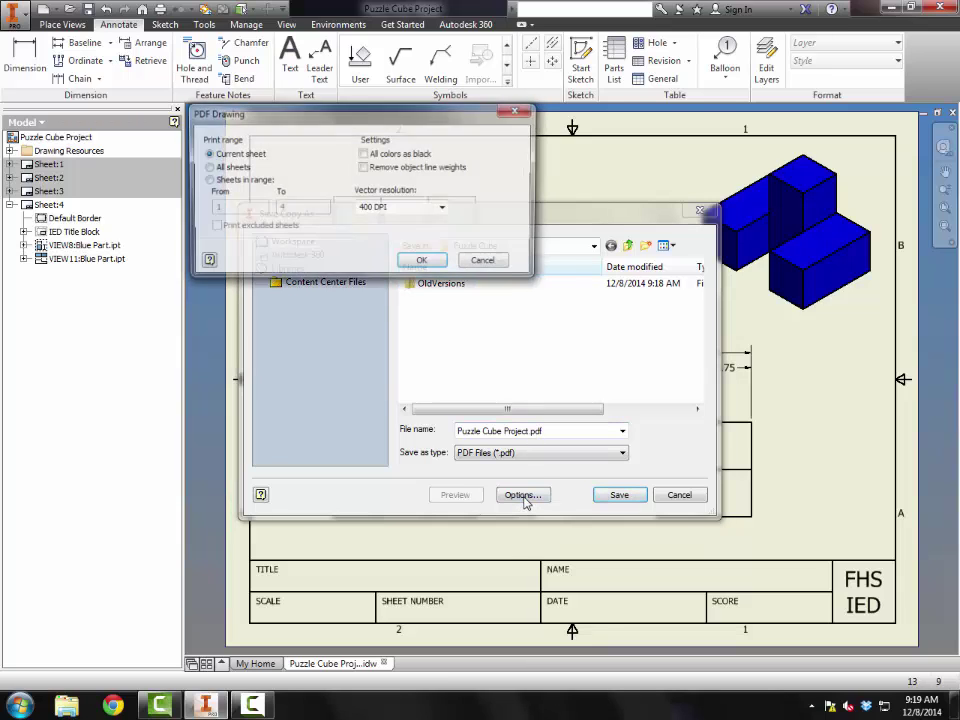
click(209, 167)
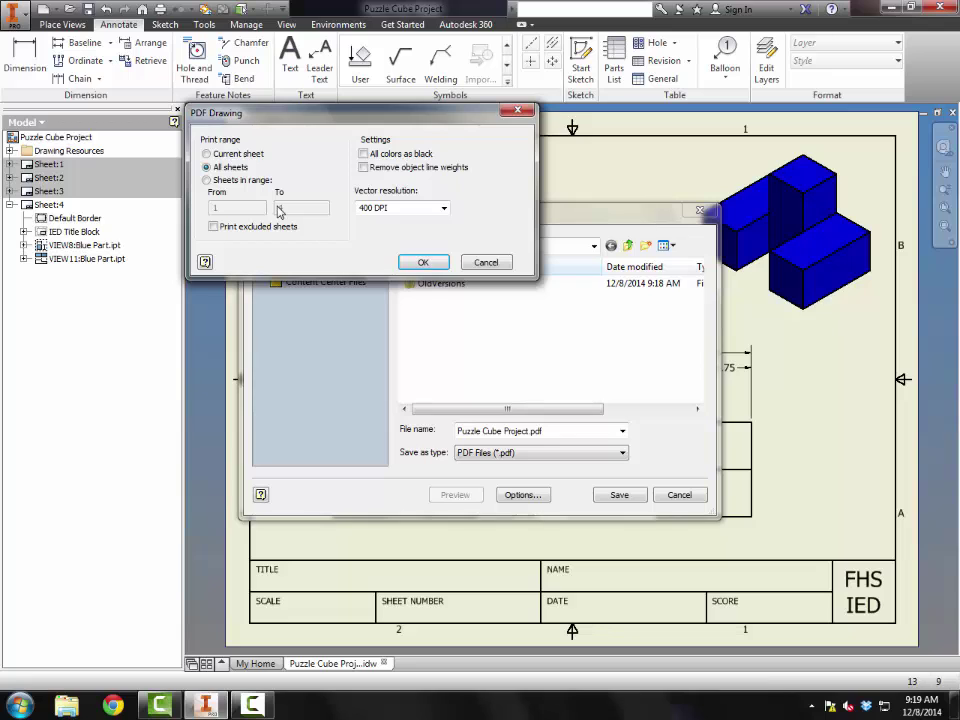
click(423, 262)
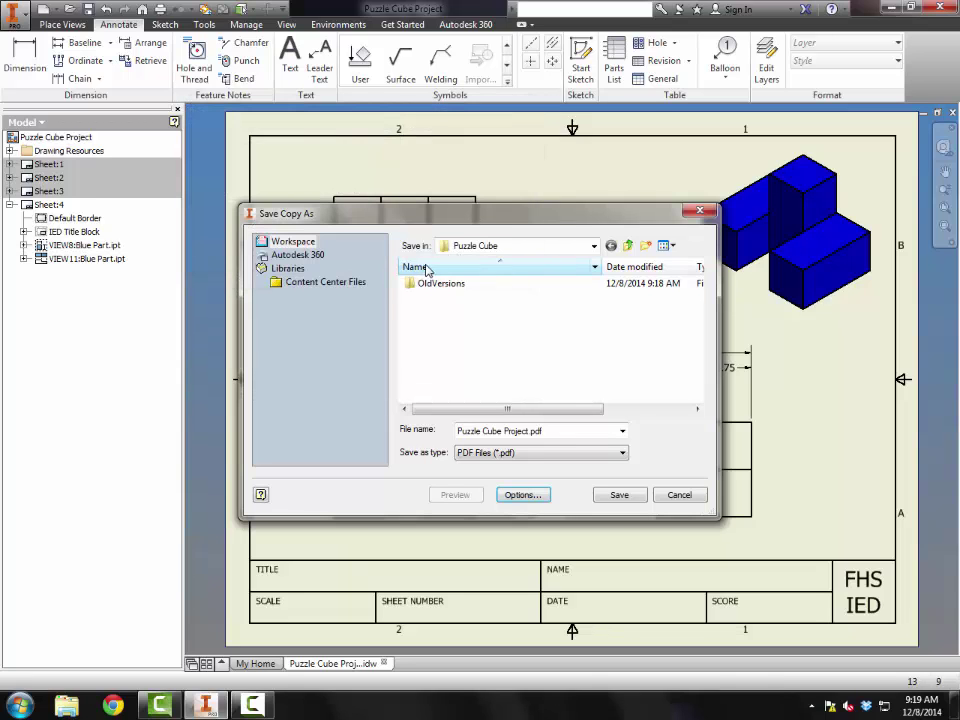
Save the PDF and page through it in Acrobat to page 3, Multiview 1
click(617, 495)
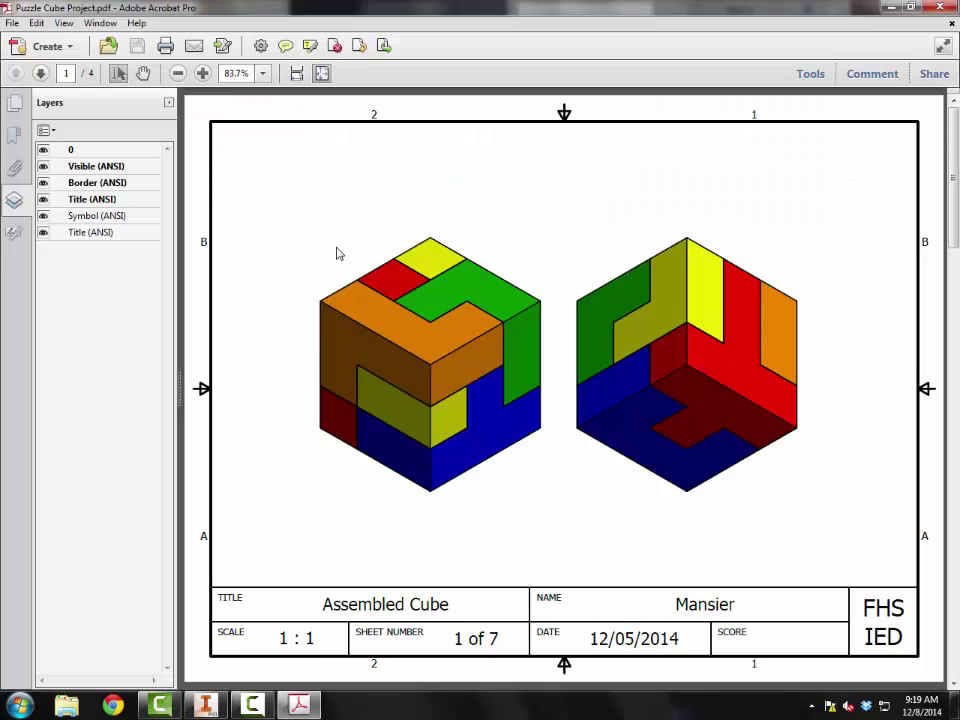
click(40, 74)
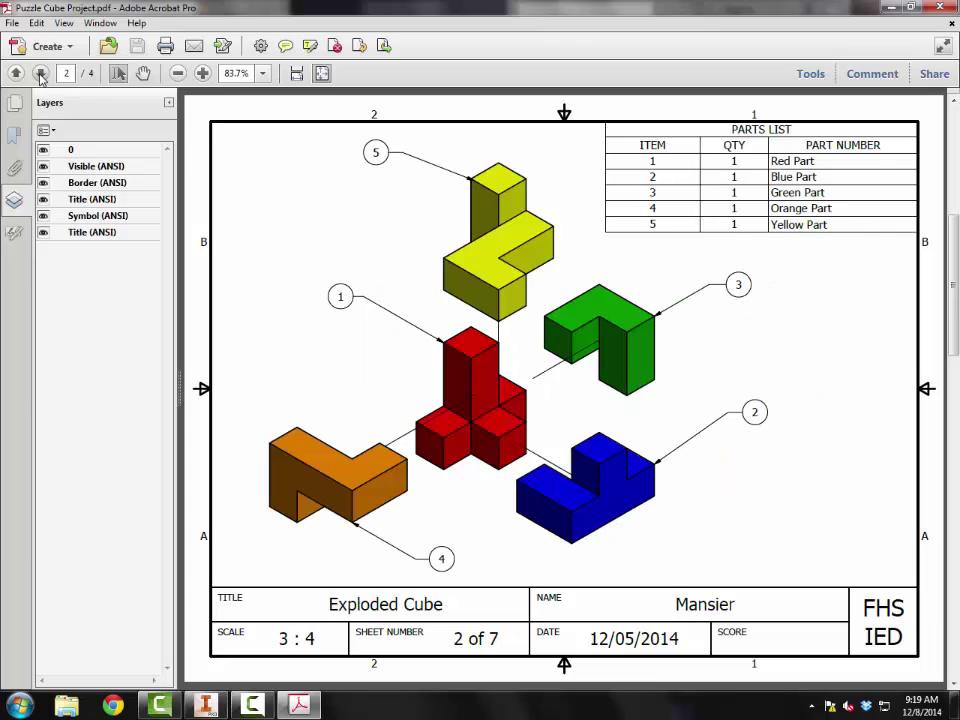
click(40, 74)
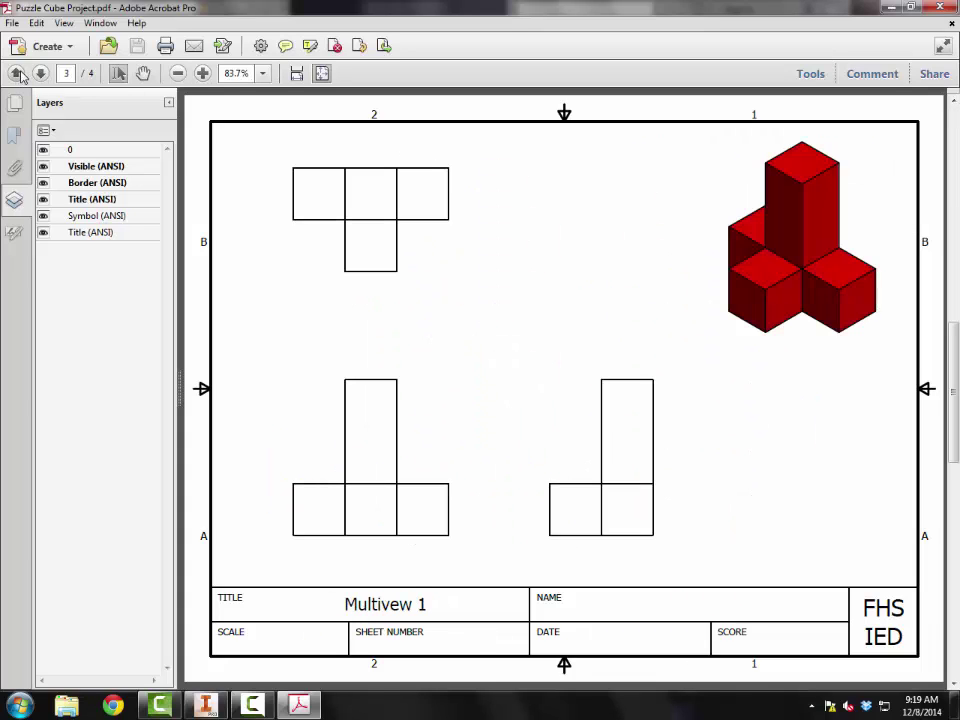